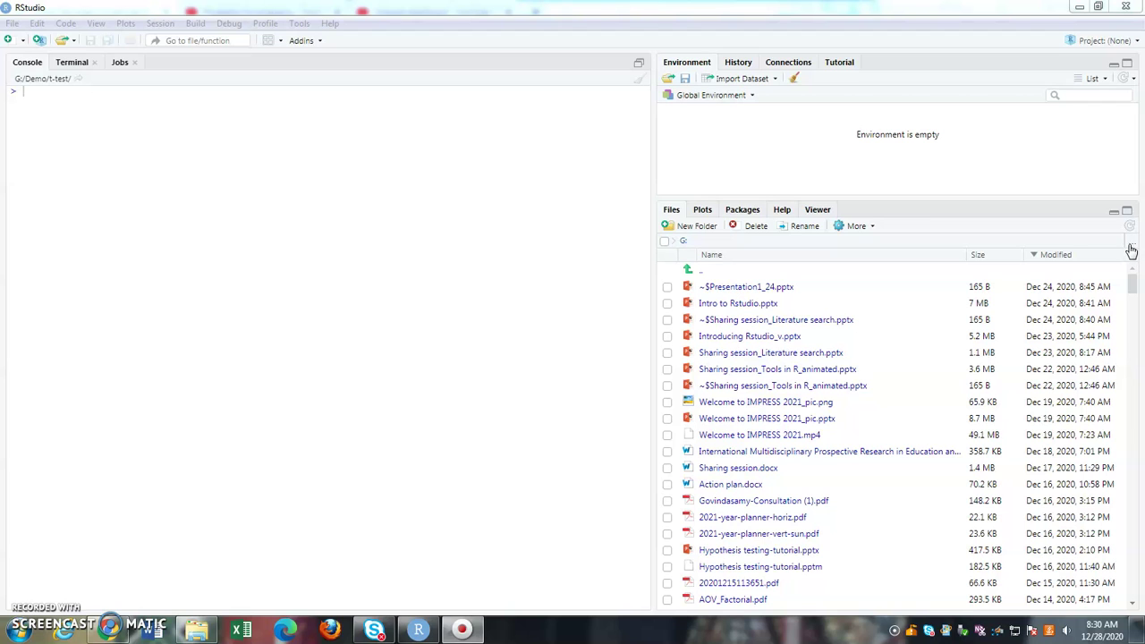
Step: Browse to the Demo/t-test folder on Removable Disk (G:) and open the script Paired t-test.R
{"action": "left_click", "coordinate": [1130, 244]}
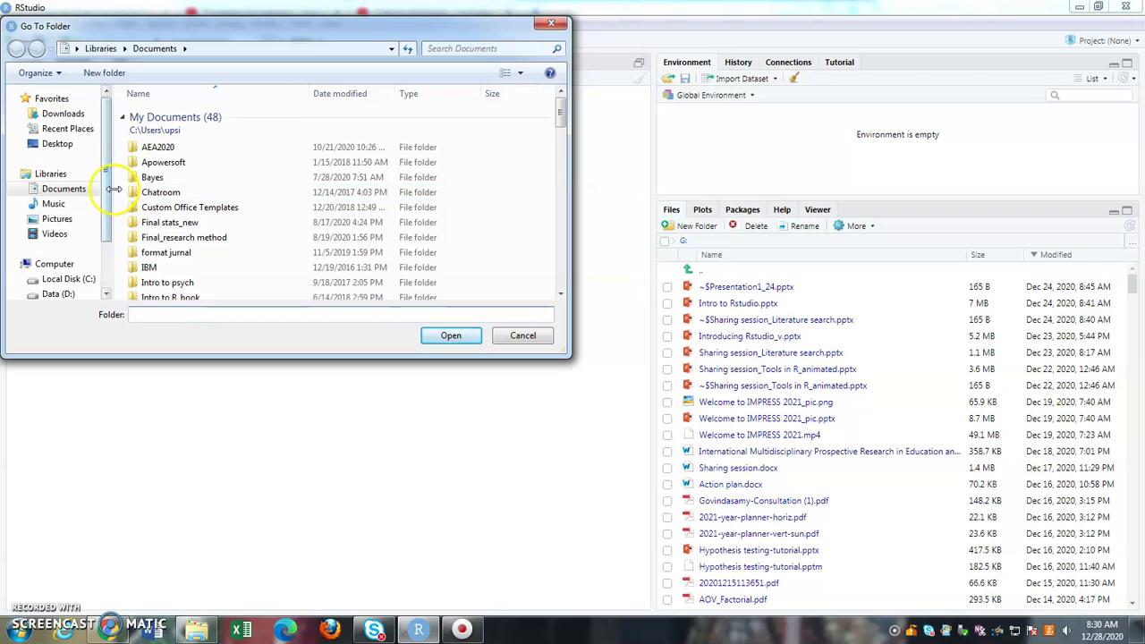
{"action": "left_click_drag", "start_coordinate": [105, 190], "coordinate": [107, 223]}
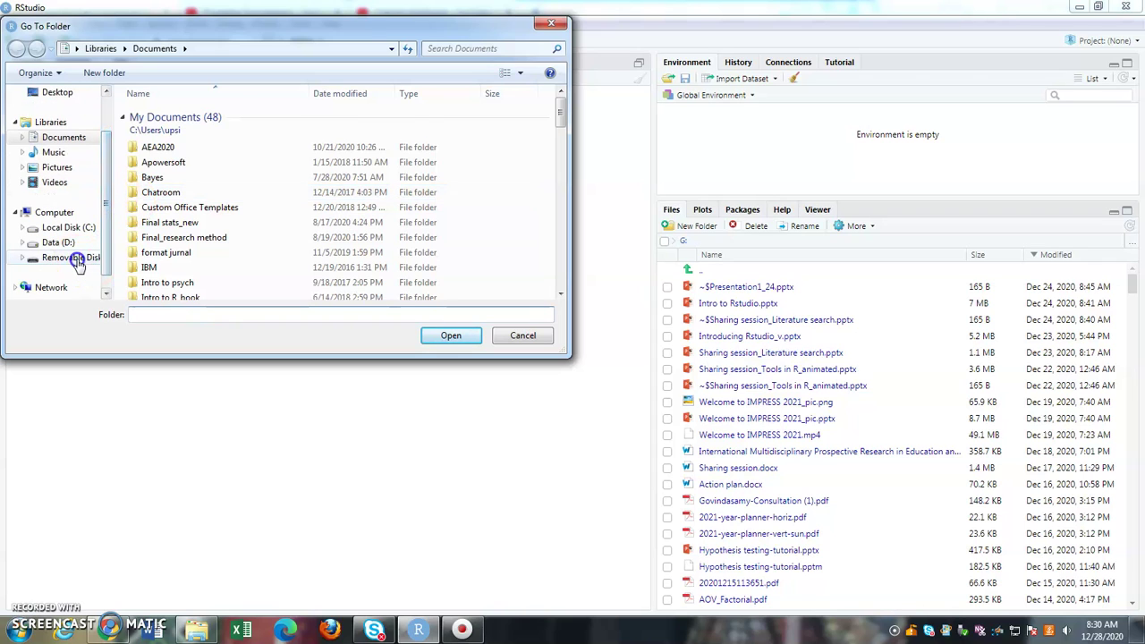
{"action": "left_click", "coordinate": [76, 257]}
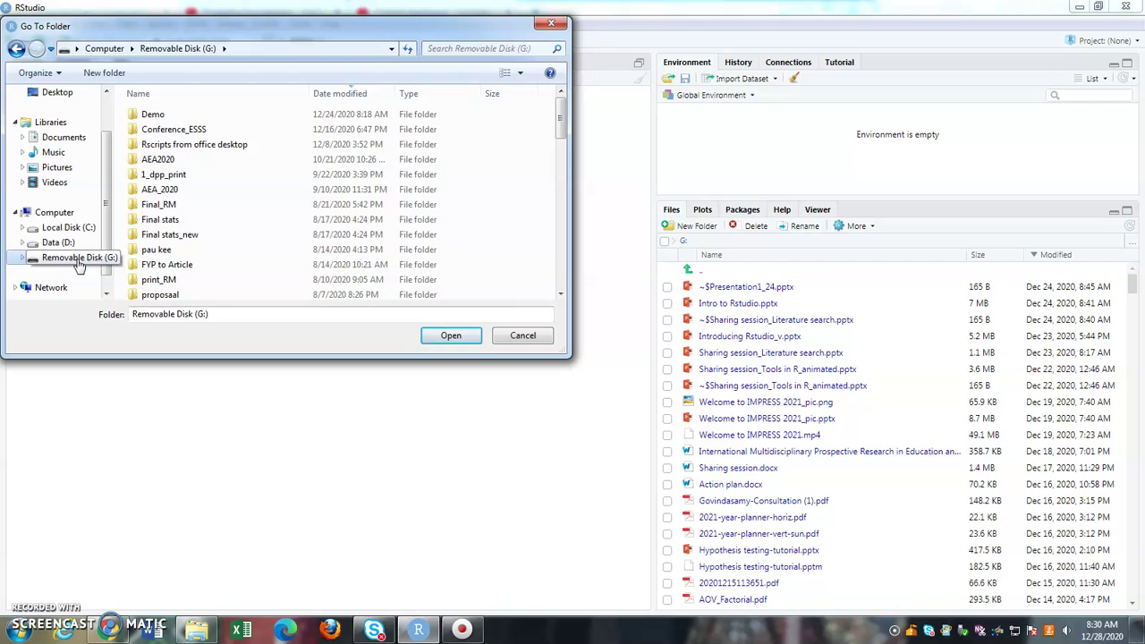
{"action": "left_click", "coordinate": [150, 117]}
{"action": "double_click", "coordinate": [152, 117]}
{"action": "double_click", "coordinate": [151, 116]}
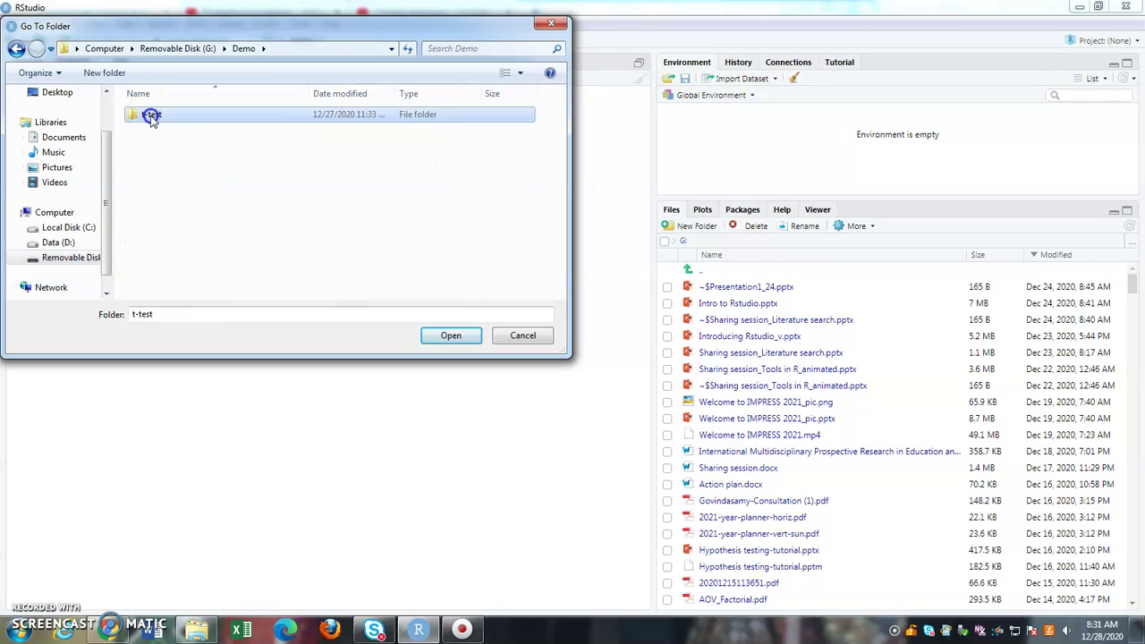
{"action": "left_click", "coordinate": [434, 335]}
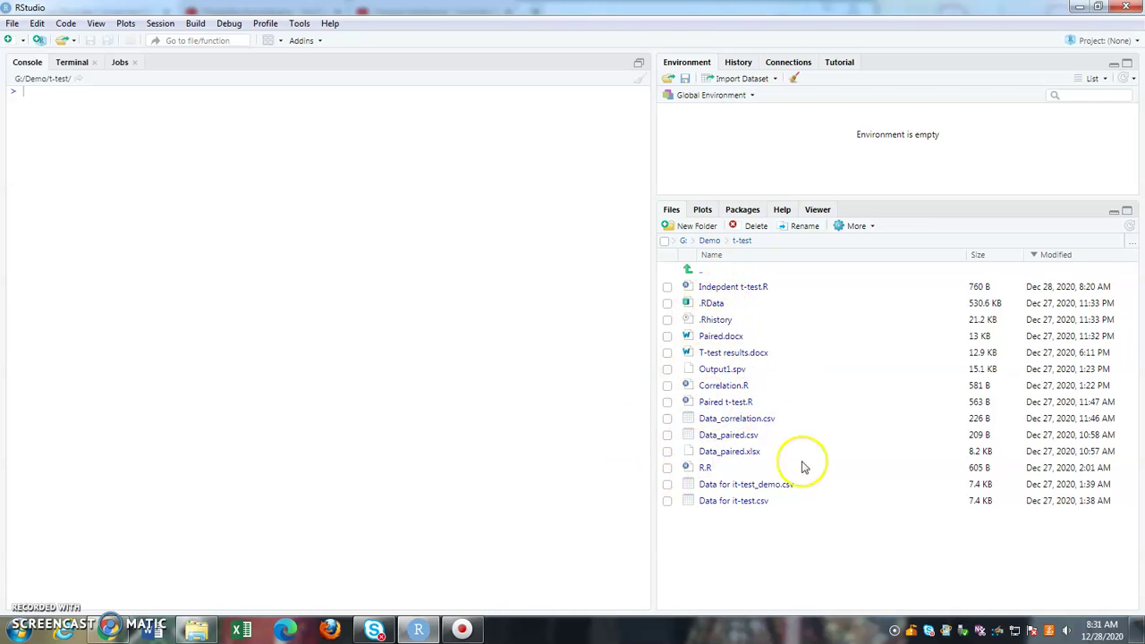
{"action": "left_click", "coordinate": [723, 407]}
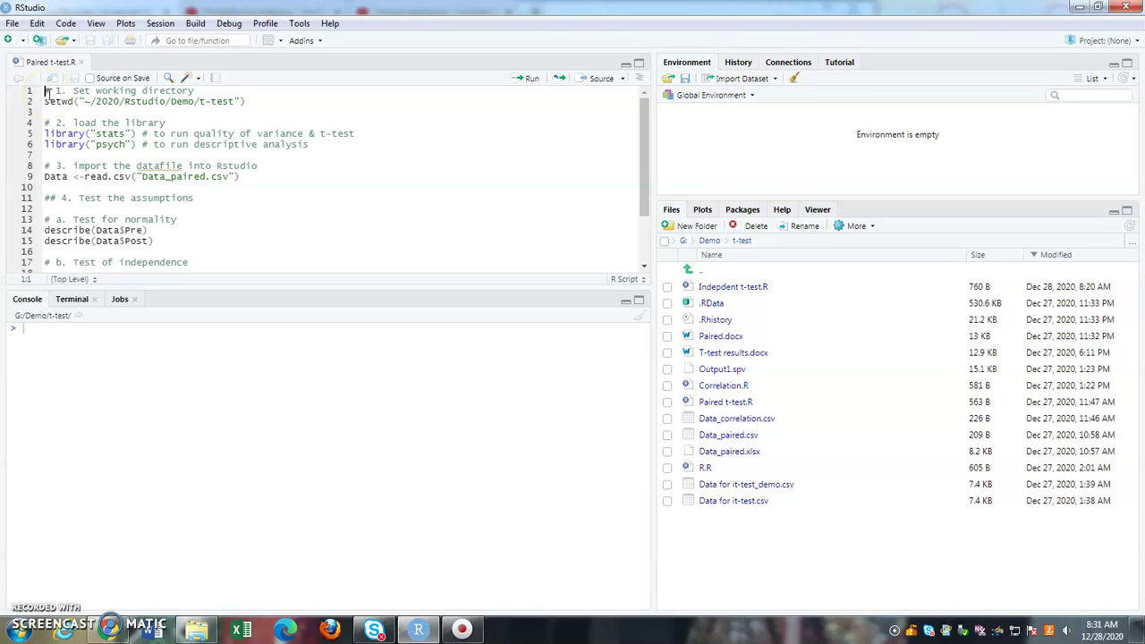
Step: Delete the existing setwd command beneath the "Set working directory" comment in the script
{"action": "scroll", "coordinate": [61, 212], "scroll_direction": "down", "scroll_amount": 3}
{"action": "scroll", "coordinate": [60, 218], "scroll_direction": "up", "scroll_amount": 3}
{"action": "left_click_drag", "start_coordinate": [45, 90], "coordinate": [216, 96]}
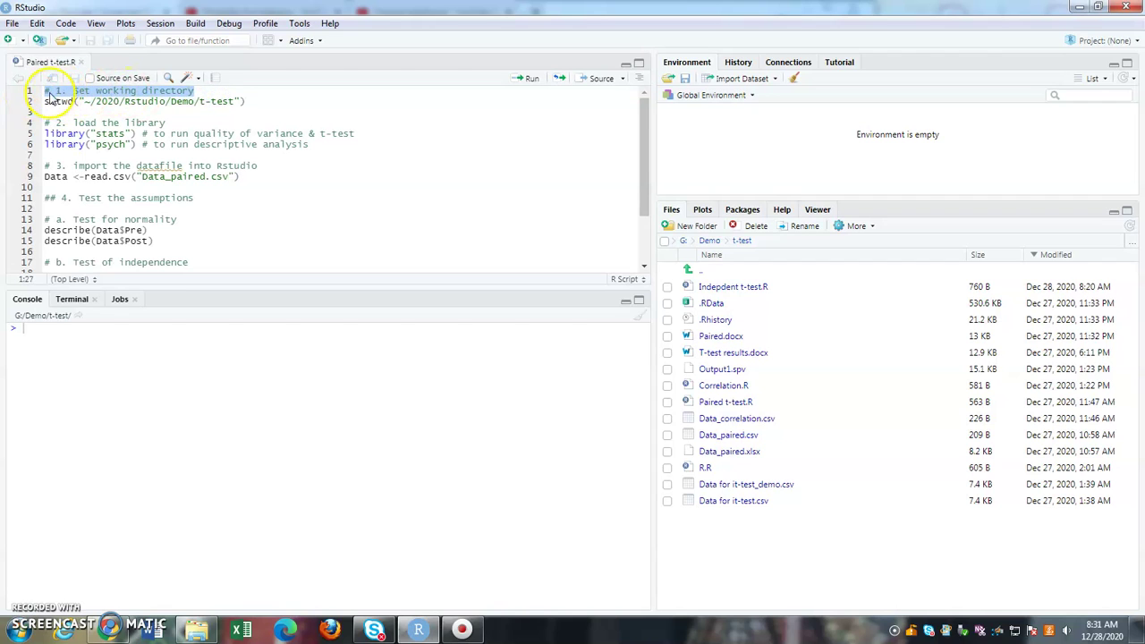
{"action": "left_click_drag", "start_coordinate": [45, 101], "coordinate": [263, 103]}
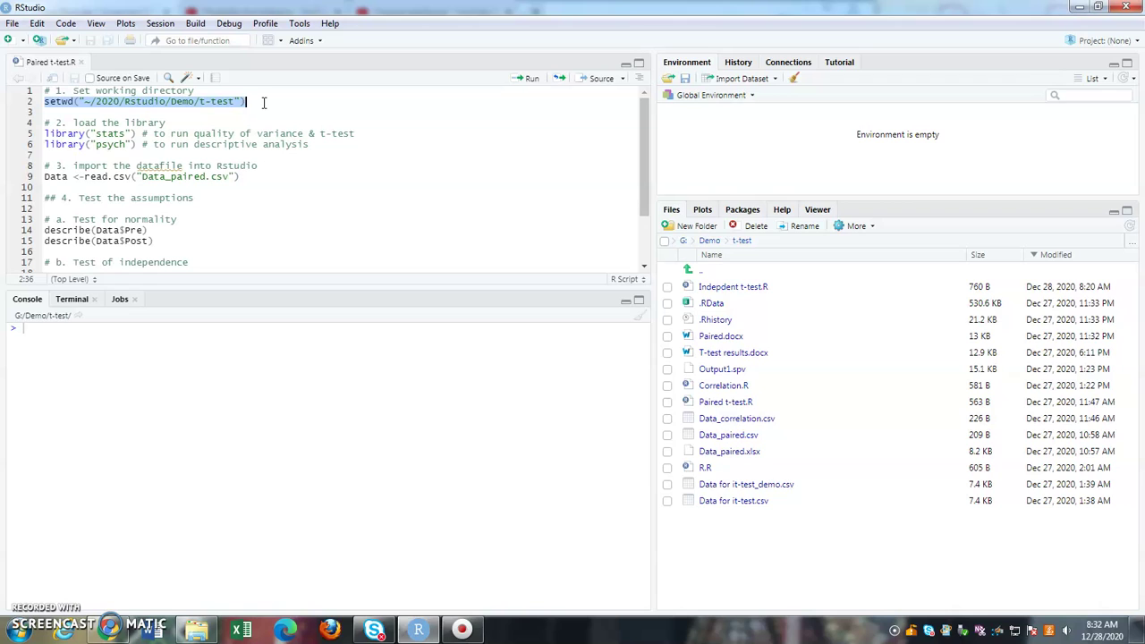
{"action": "key", "text": "BackSpace"}
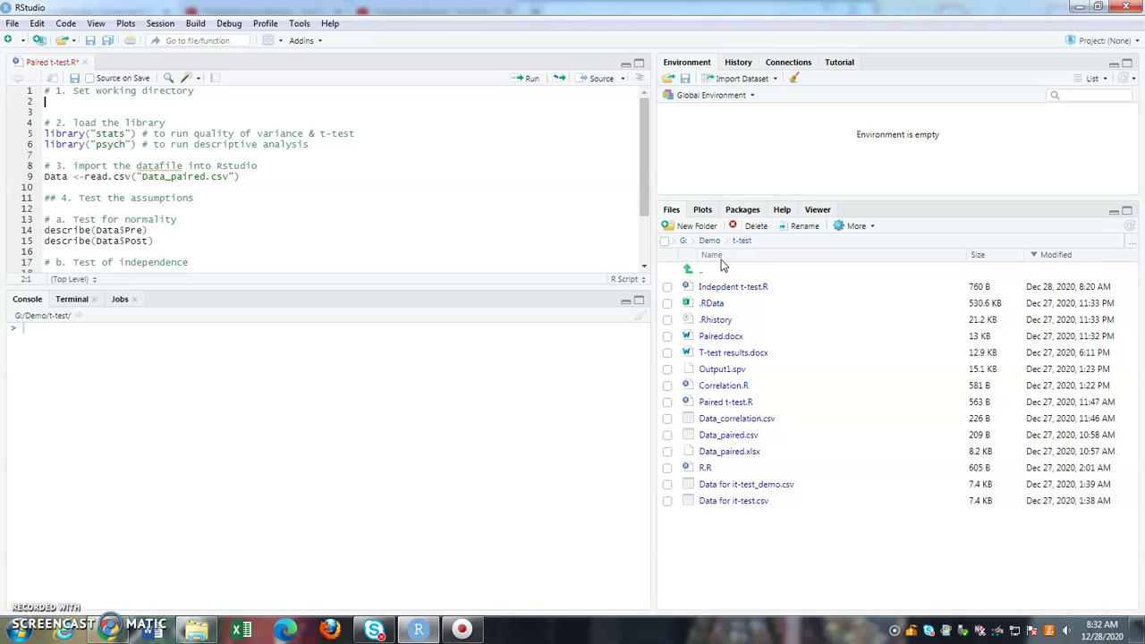
Step: Set the G:/Demo/t-test folder as the working directory
{"action": "left_click", "coordinate": [859, 229]}
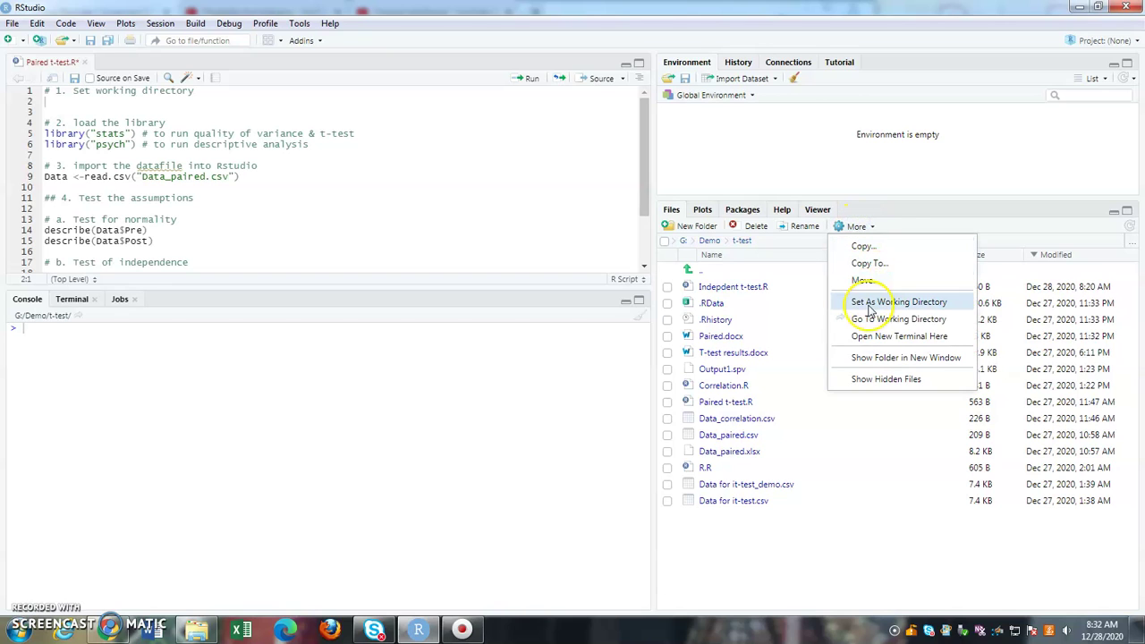
{"action": "left_click", "coordinate": [898, 303]}
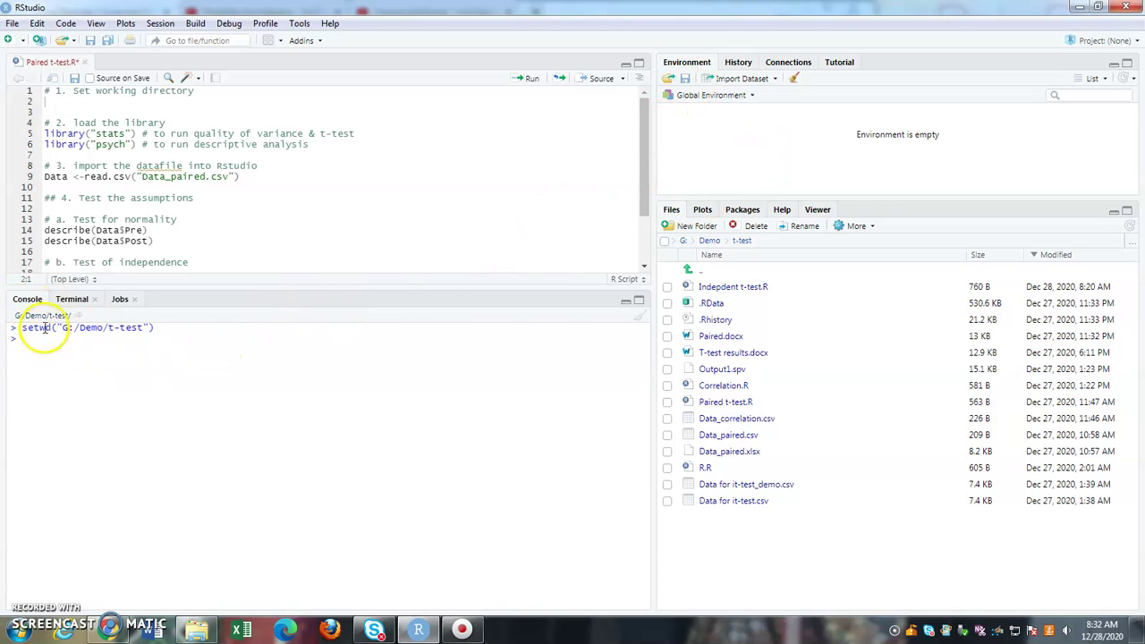
{"action": "left_click_drag", "start_coordinate": [171, 330], "coordinate": [14, 332]}
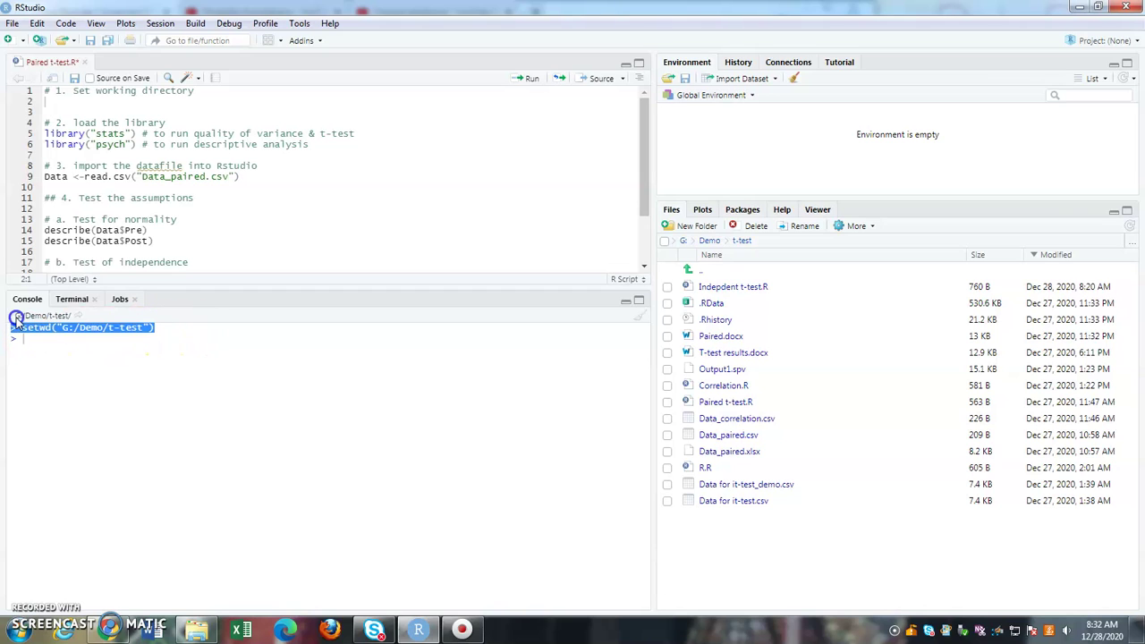
Step: Insert setwd("G:/Demo/t-test") from the command history into line 2 of the script and remove the extra blank line below it
{"action": "left_click", "coordinate": [743, 67]}
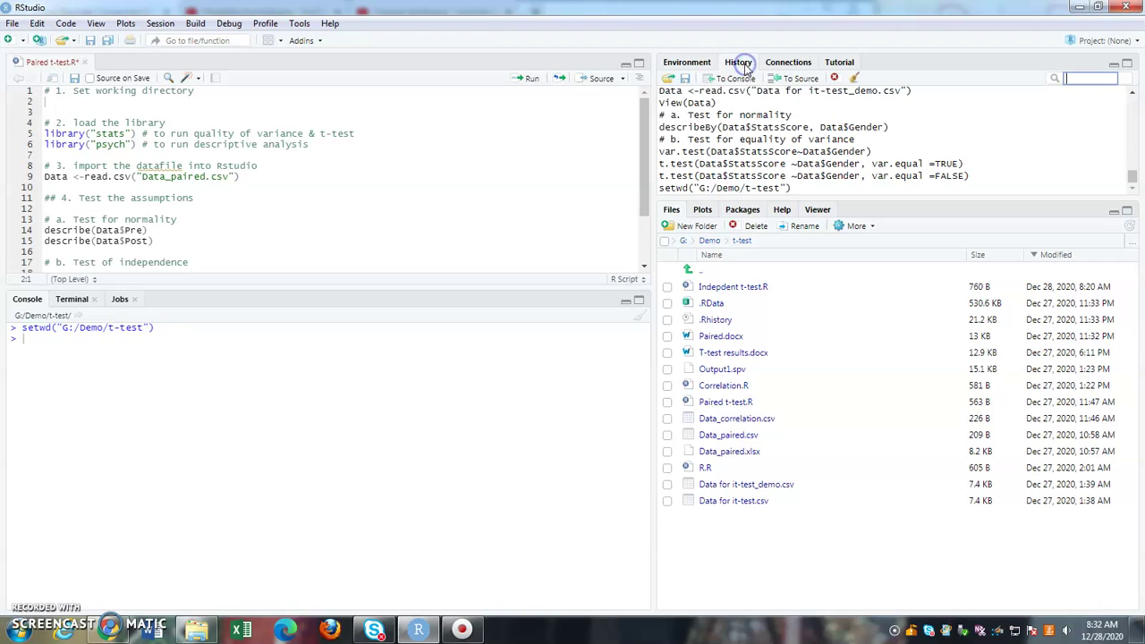
{"action": "left_click", "coordinate": [687, 190]}
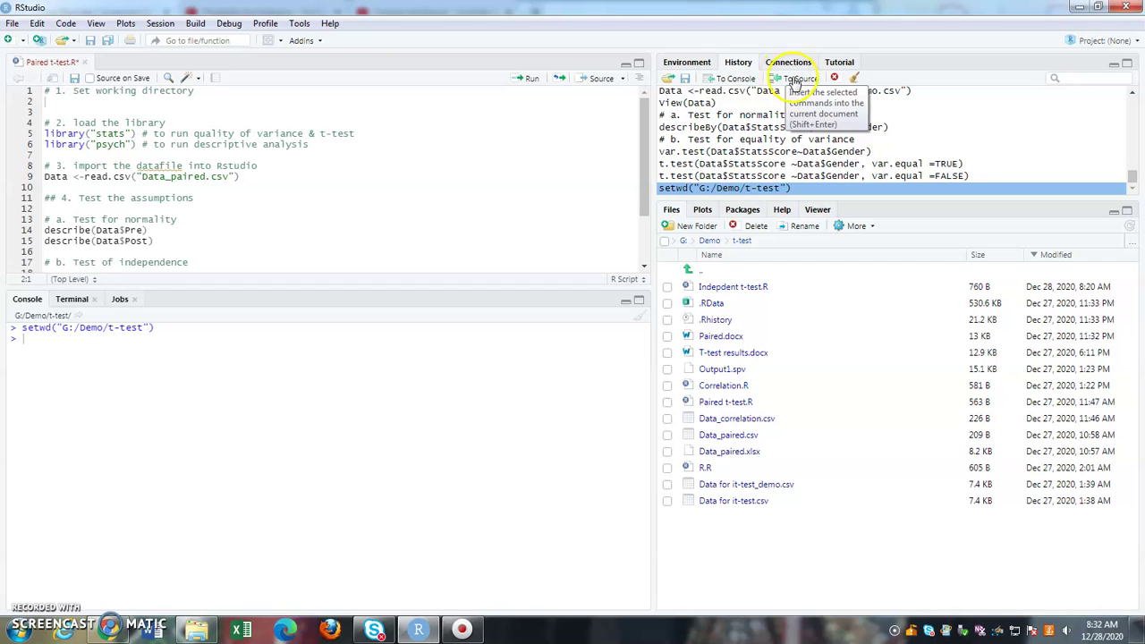
{"action": "left_click", "coordinate": [793, 82]}
{"action": "left_click", "coordinate": [792, 79]}
{"action": "left_click_drag", "start_coordinate": [184, 103], "coordinate": [9, 104]}
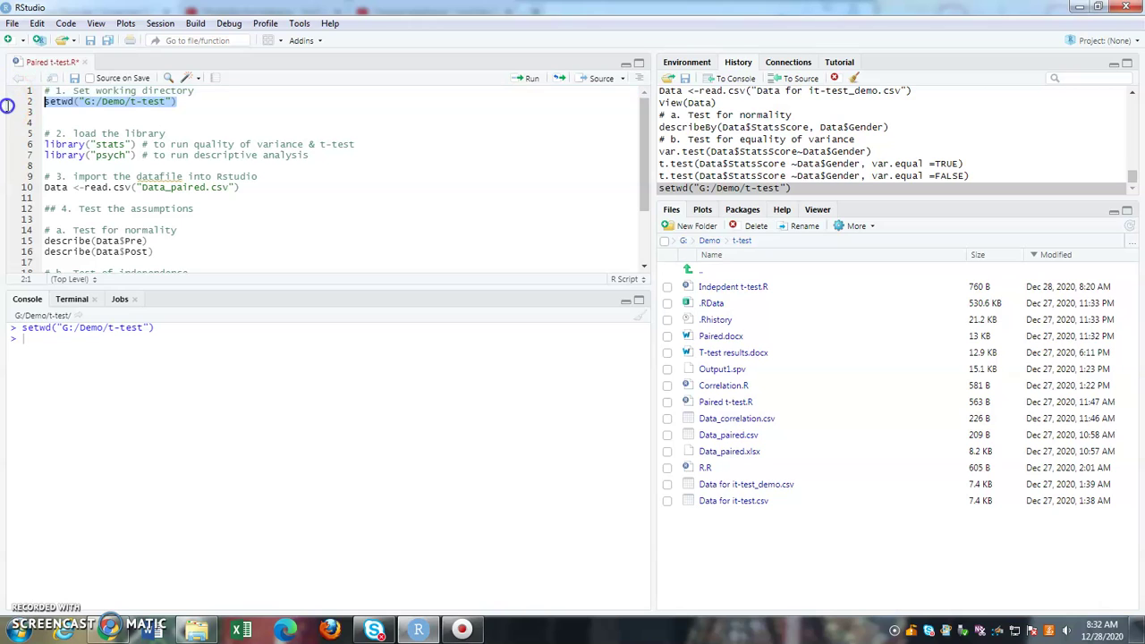
{"action": "left_click", "coordinate": [68, 119]}
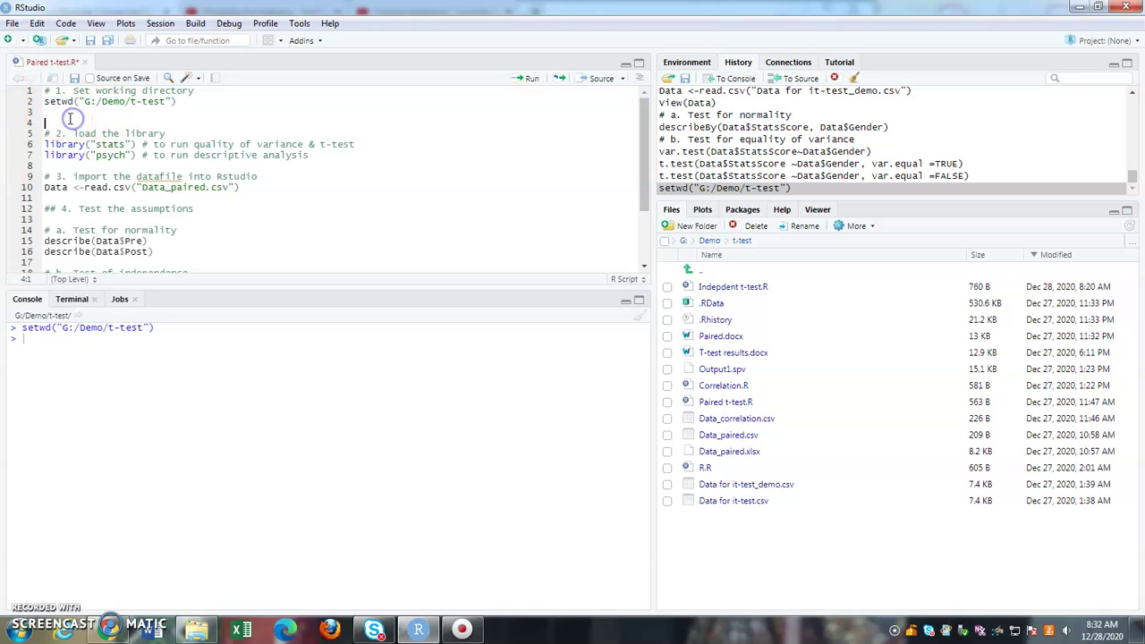
{"action": "left_click", "coordinate": [71, 112]}
{"action": "key", "text": "Delete"}
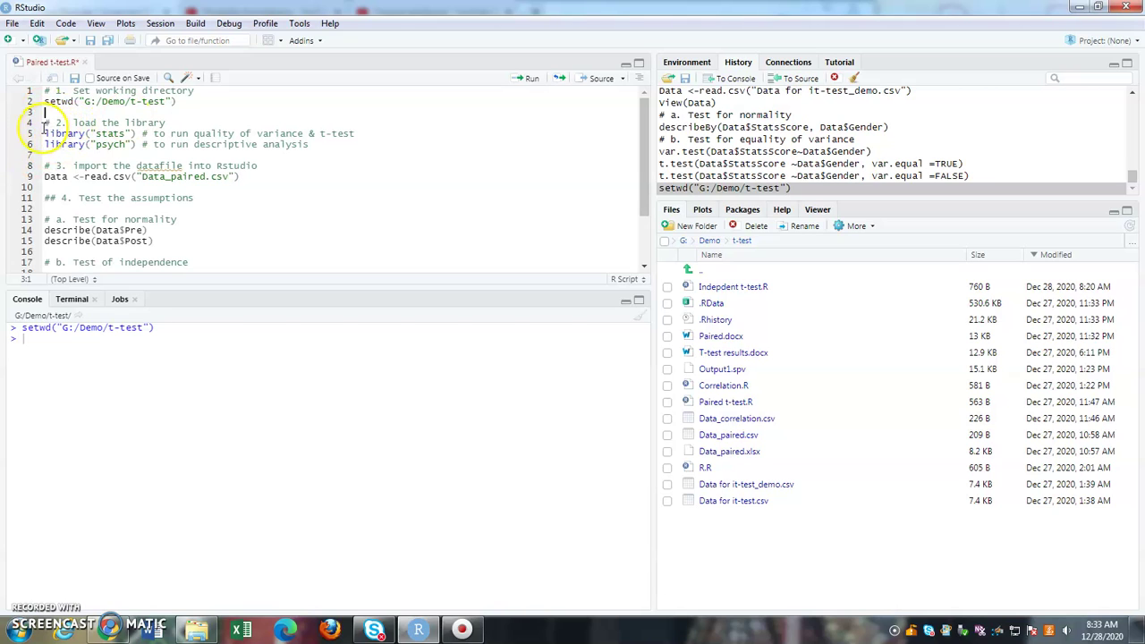
Step: Run script lines 1 to 6 to set the working directory and load the stats and psych libraries
{"action": "left_click_drag", "start_coordinate": [44, 124], "coordinate": [340, 147]}
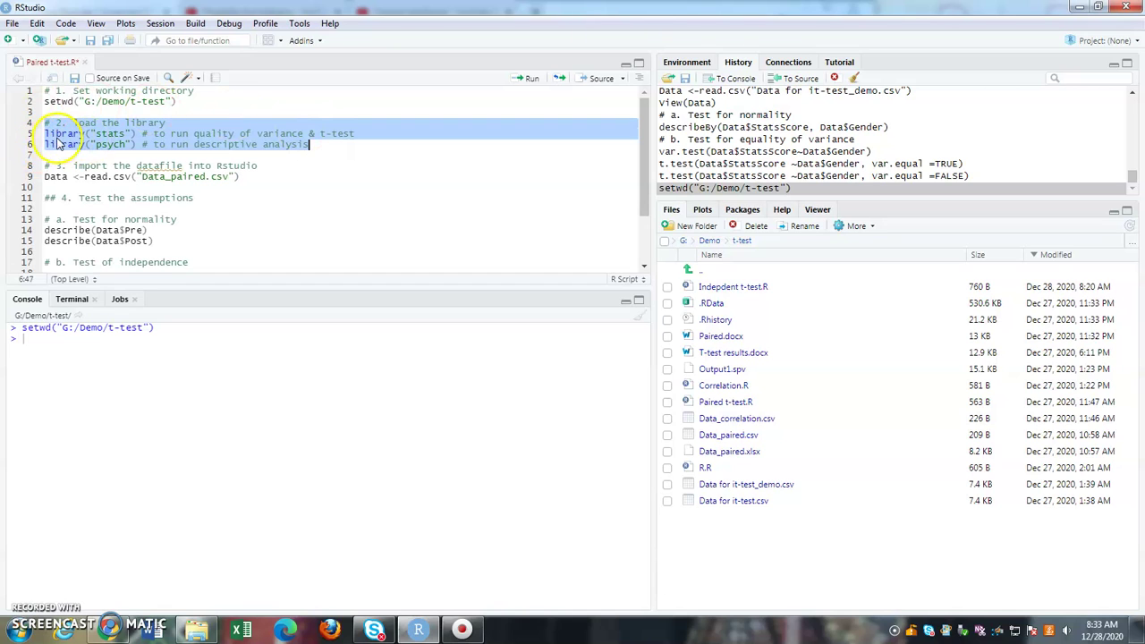
{"action": "left_click", "coordinate": [109, 134]}
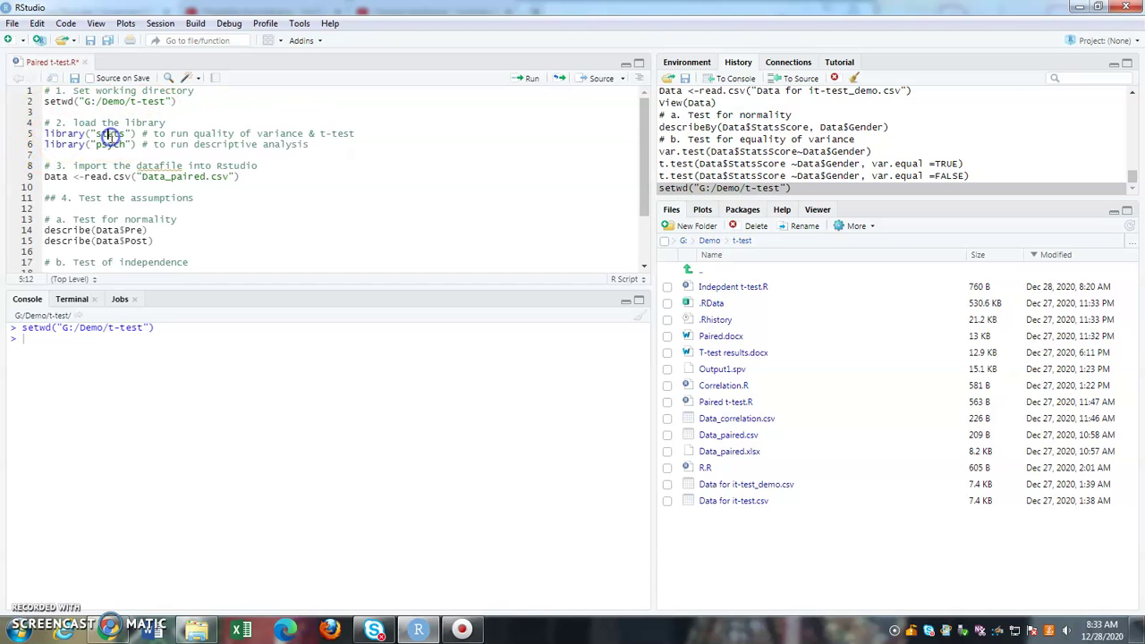
{"action": "left_click", "coordinate": [109, 145]}
{"action": "left_click_drag", "start_coordinate": [109, 145], "coordinate": [131, 145]}
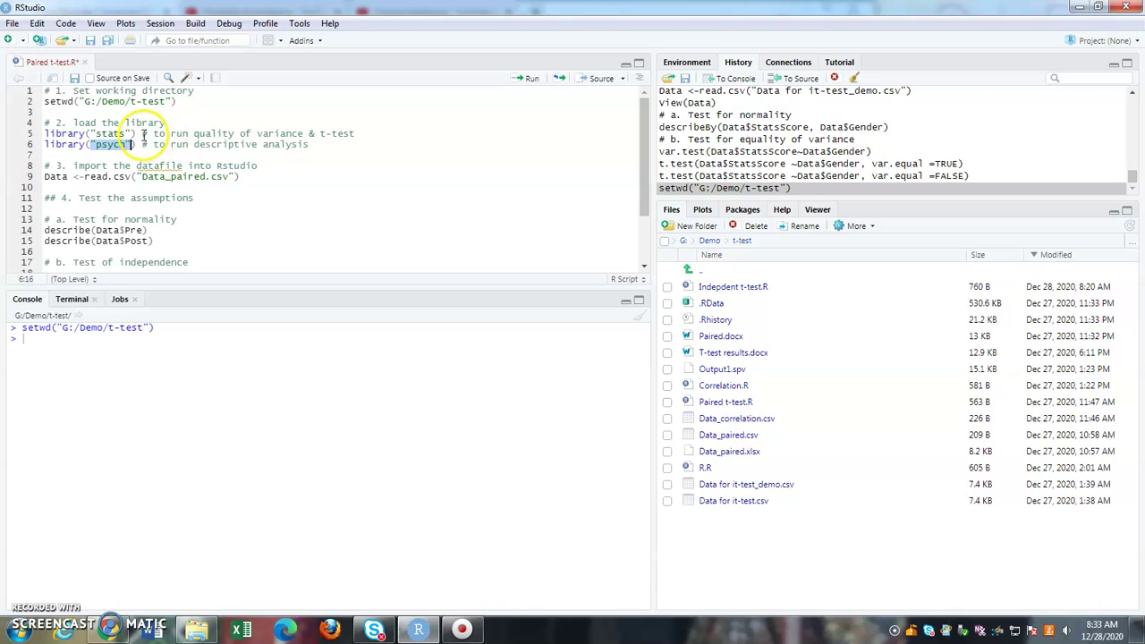
{"action": "left_click_drag", "start_coordinate": [142, 134], "coordinate": [145, 148]}
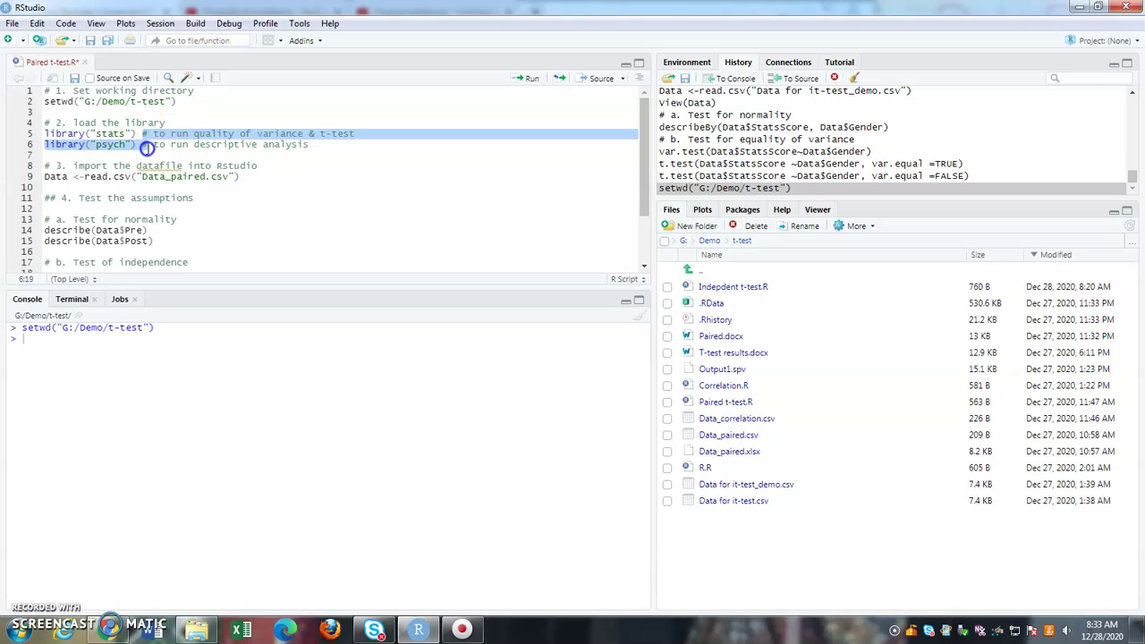
{"action": "left_click", "coordinate": [206, 133]}
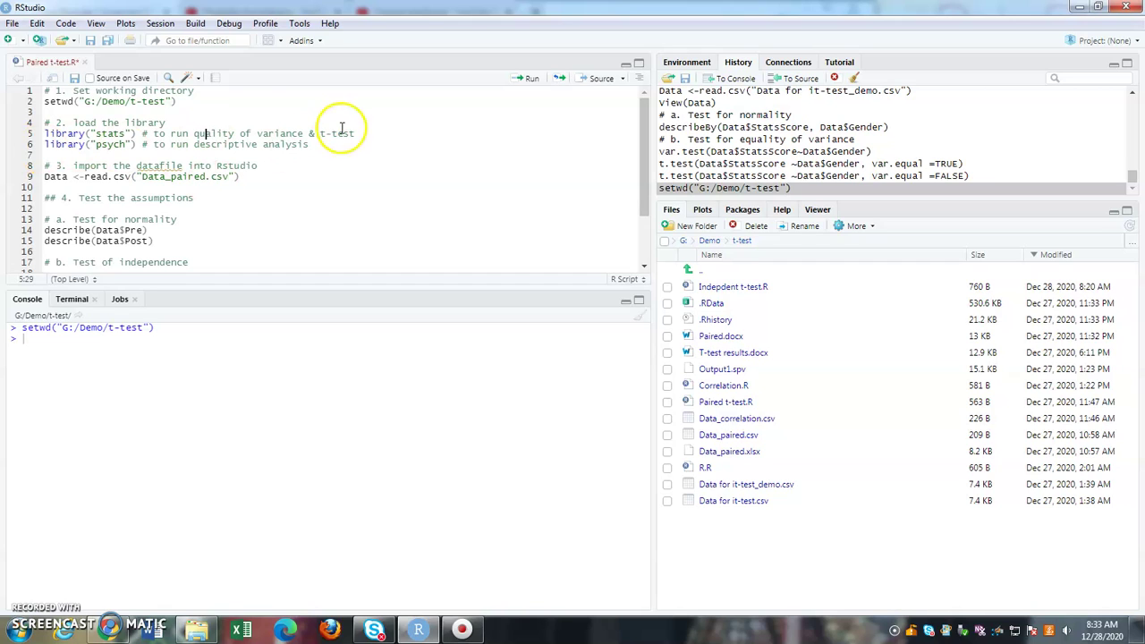
{"action": "left_click_drag", "start_coordinate": [307, 145], "coordinate": [25, 92]}
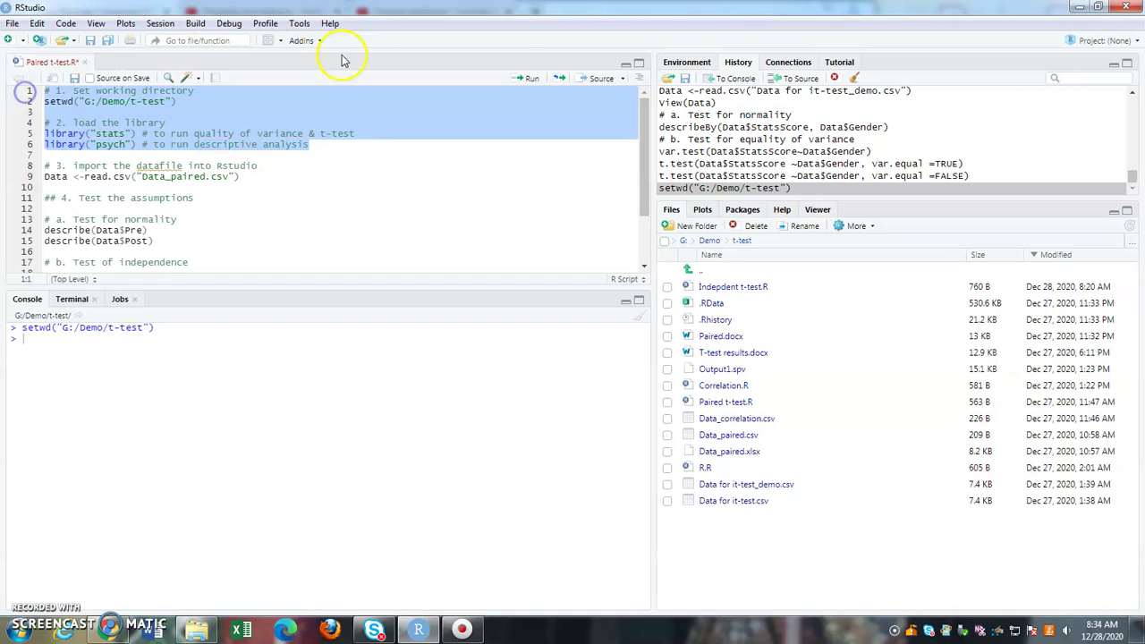
{"action": "left_click", "coordinate": [529, 81]}
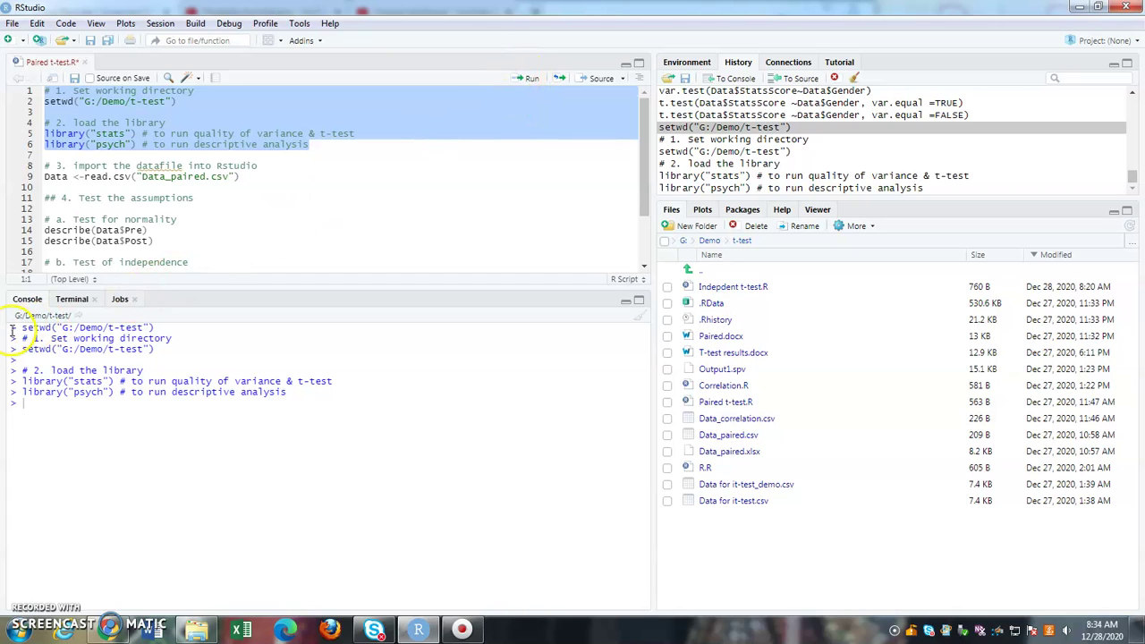
{"action": "left_click", "coordinate": [290, 409]}
{"action": "left_click", "coordinate": [34, 404]}
{"action": "left_click", "coordinate": [127, 404]}
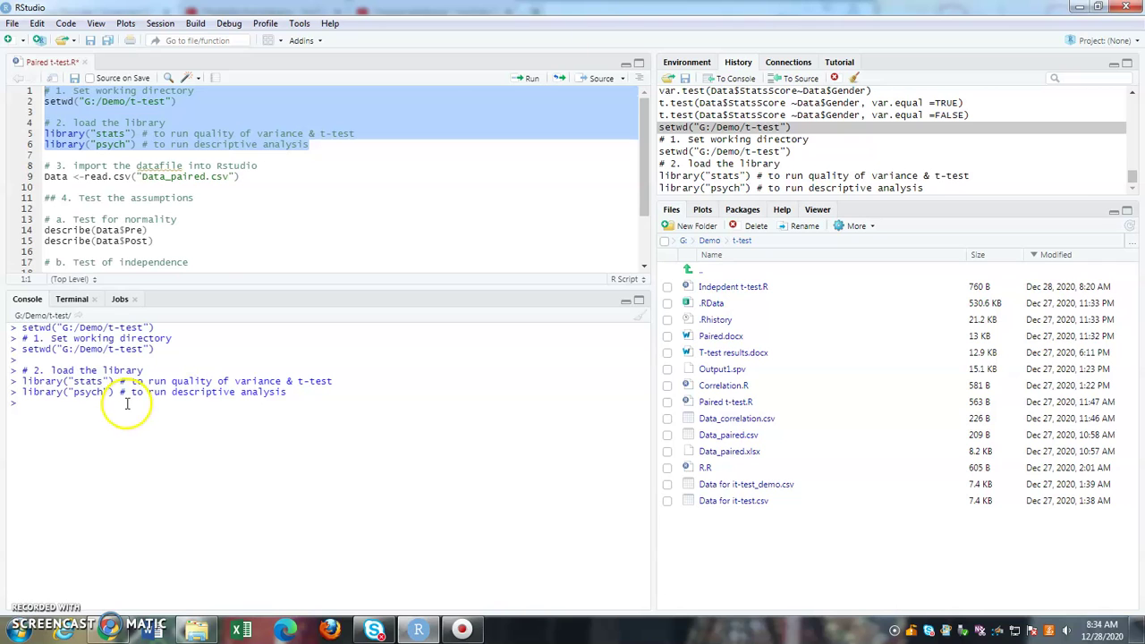
Step: Replace the object name Data with a person's first name in the read.csv("Data_paired.csv") line
{"action": "left_click", "coordinate": [253, 240]}
{"action": "left_click", "coordinate": [109, 178]}
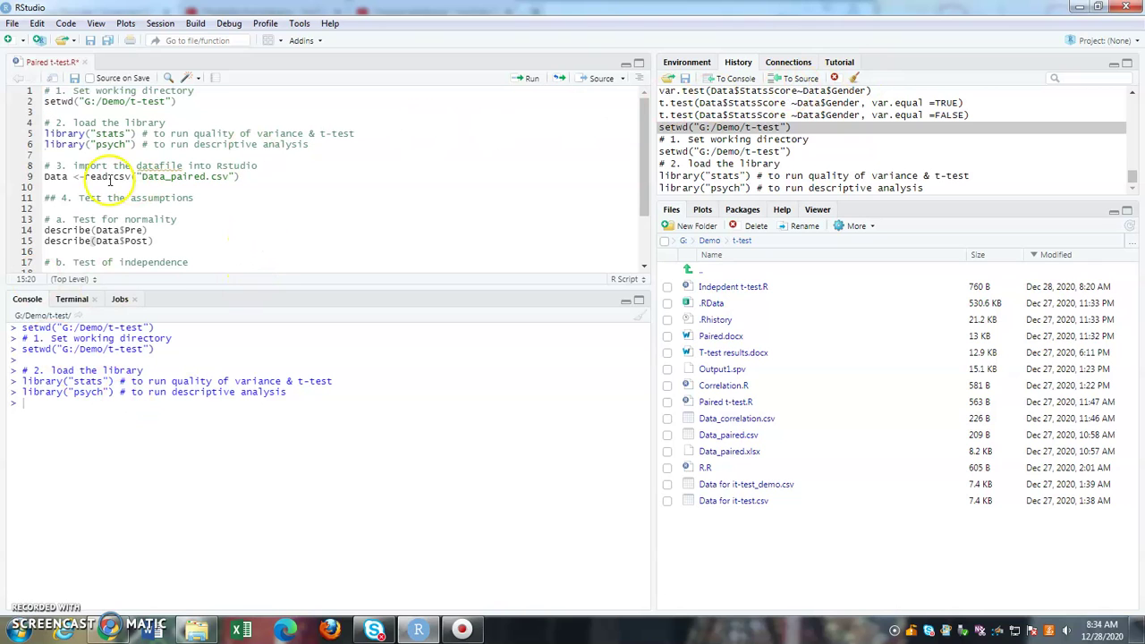
{"action": "left_click_drag", "start_coordinate": [45, 167], "coordinate": [258, 179]}
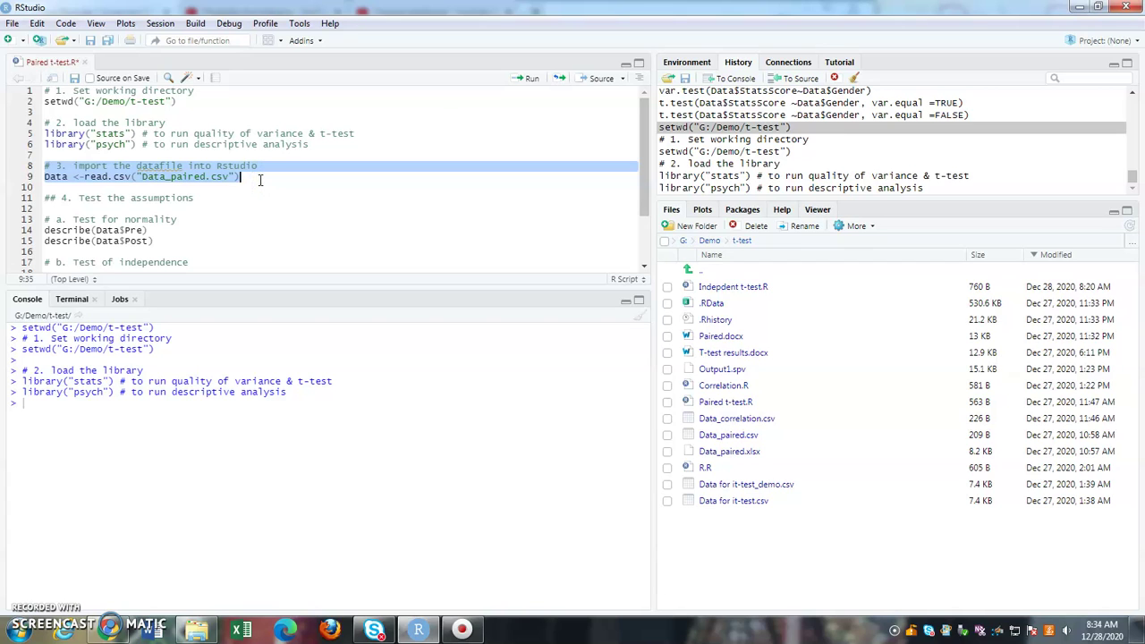
{"action": "left_click", "coordinate": [89, 184]}
{"action": "left_click_drag", "start_coordinate": [84, 176], "coordinate": [238, 177]}
{"action": "left_click", "coordinate": [158, 179]}
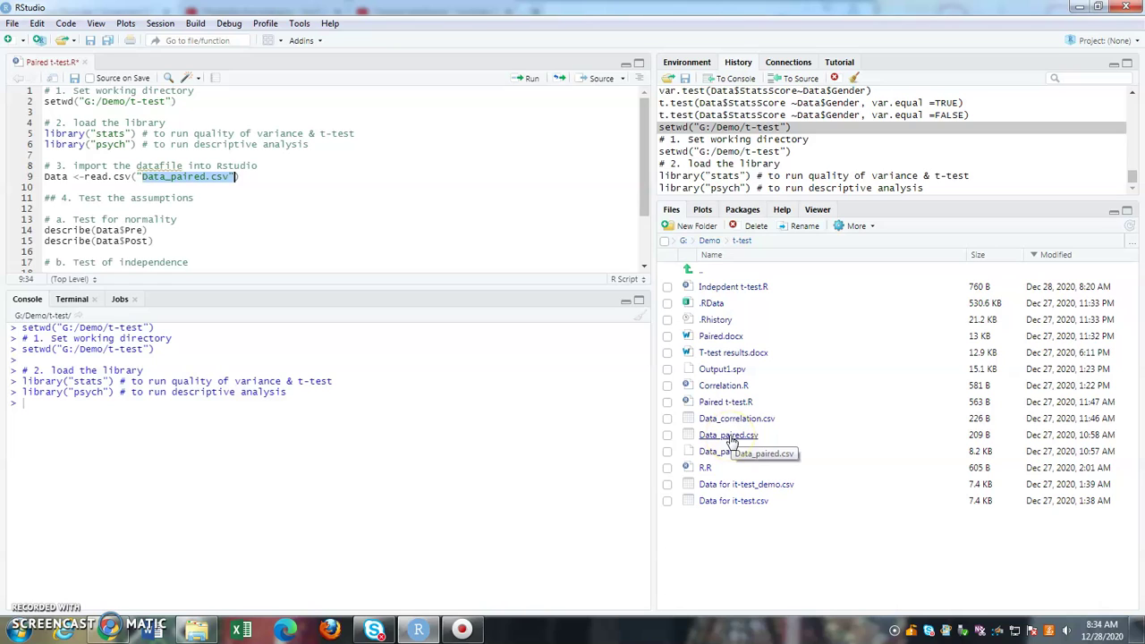
{"action": "left_click", "coordinate": [709, 438]}
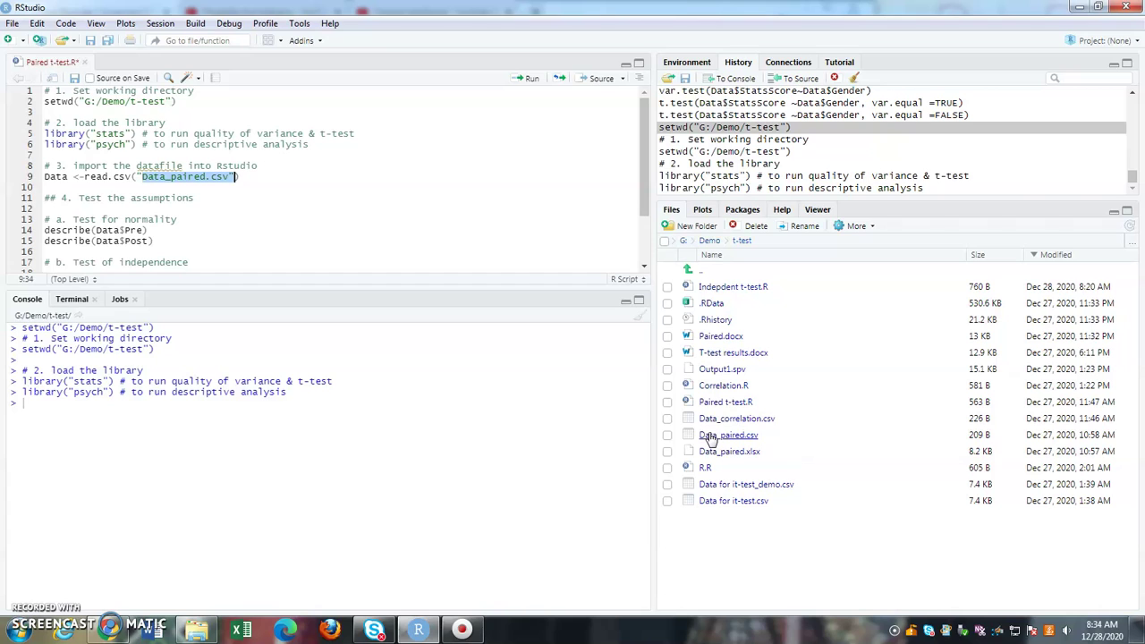
{"action": "left_click_drag", "start_coordinate": [69, 178], "coordinate": [43, 181]}
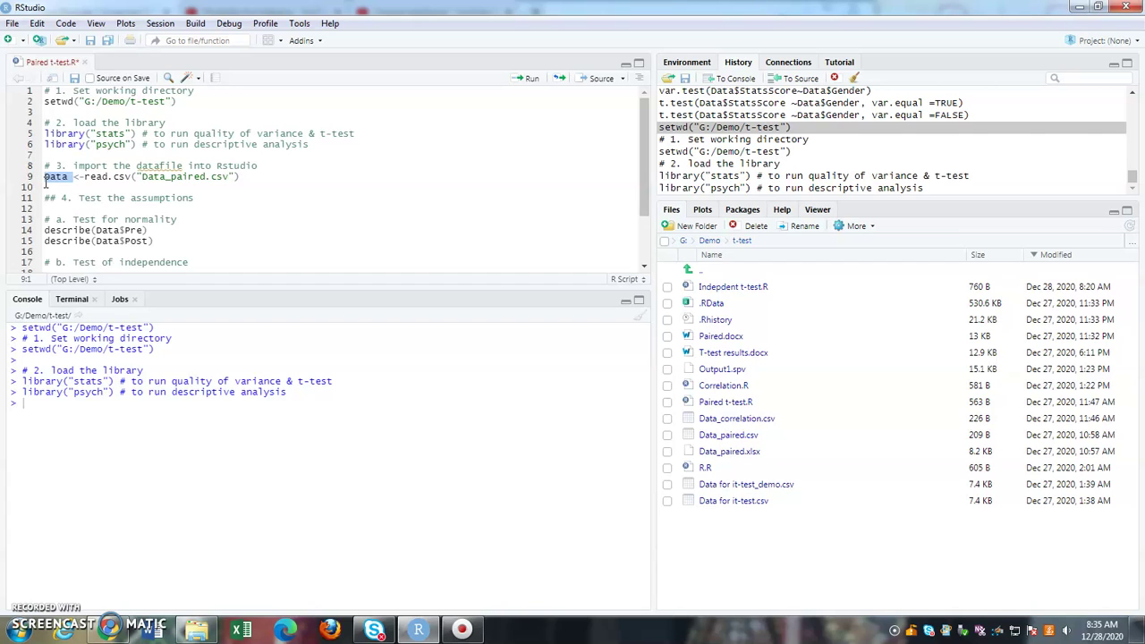
{"action": "type", "text": "priya"}
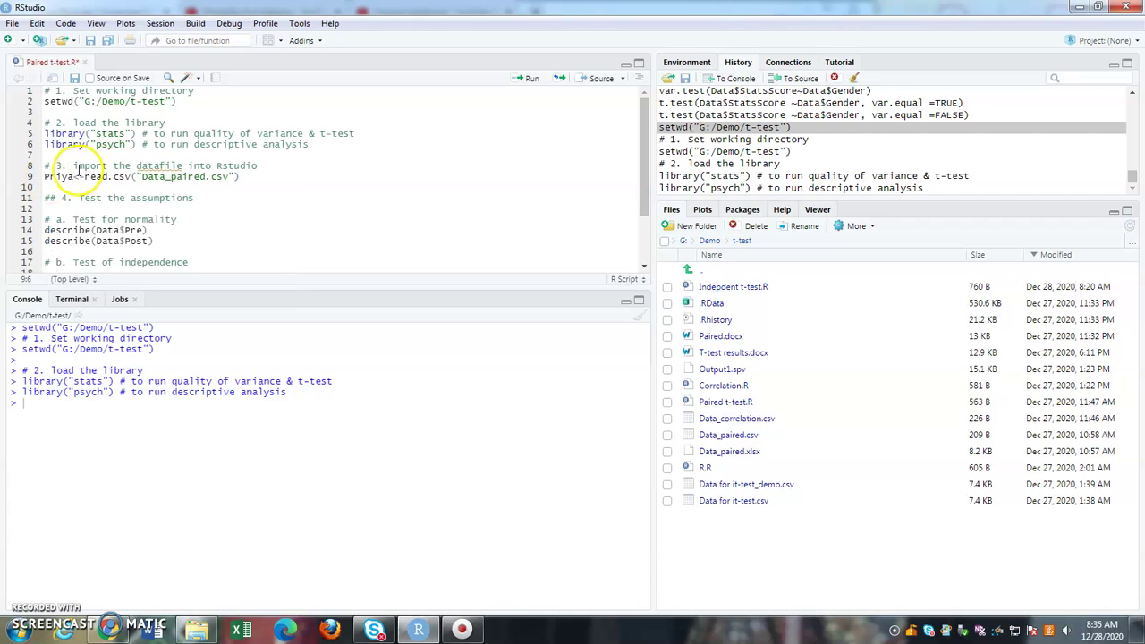
{"action": "left_click_drag", "start_coordinate": [73, 176], "coordinate": [29, 178]}
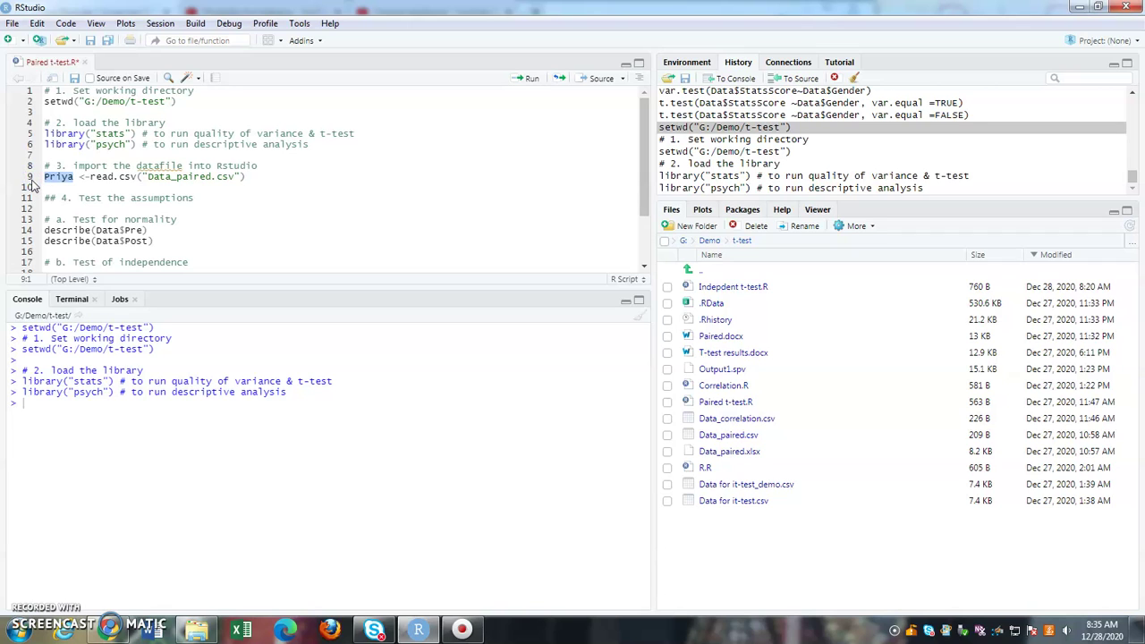
Step: Run the import section to read Data_paired.csv and open the imported data frame for viewing
{"action": "left_click", "coordinate": [59, 178]}
{"action": "left_click", "coordinate": [526, 81]}
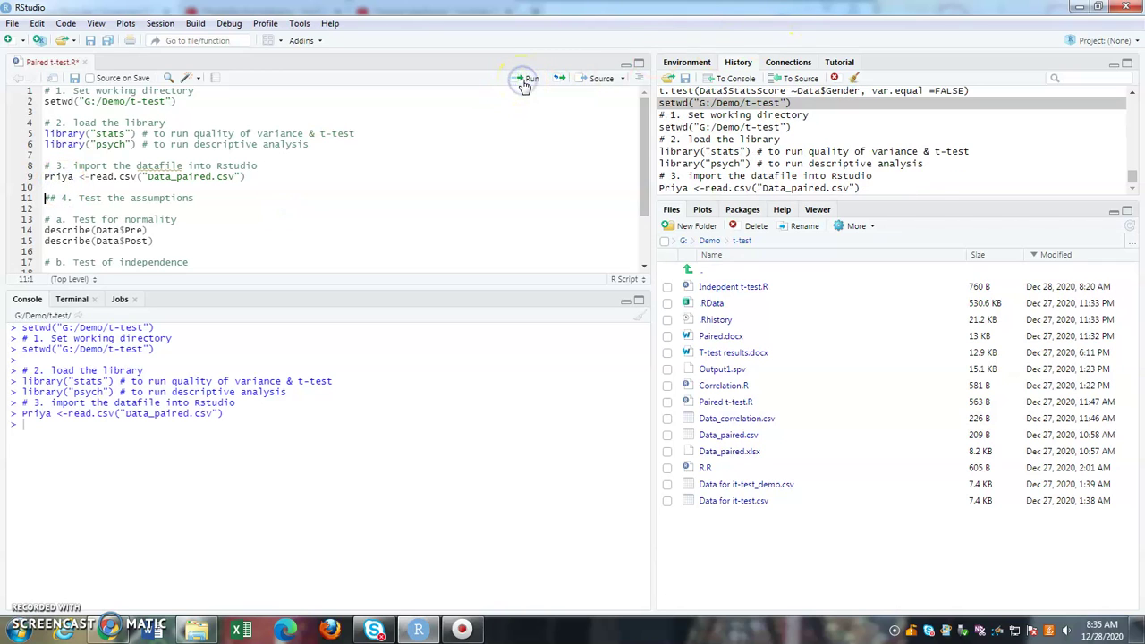
{"action": "left_click", "coordinate": [63, 423]}
{"action": "left_click", "coordinate": [674, 64]}
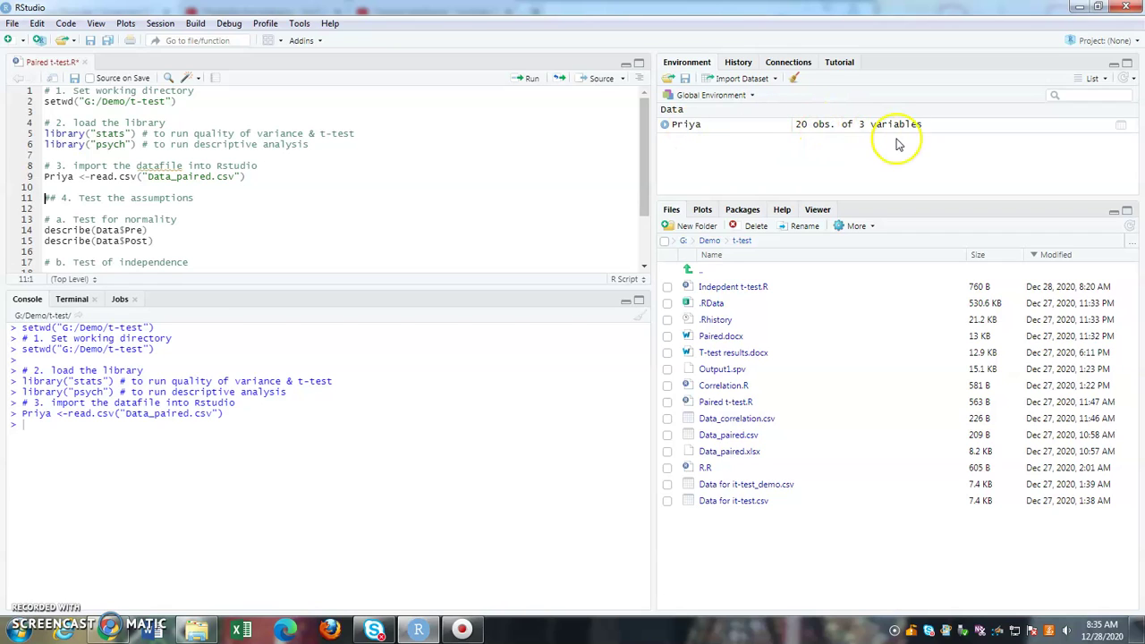
{"action": "left_click", "coordinate": [687, 126]}
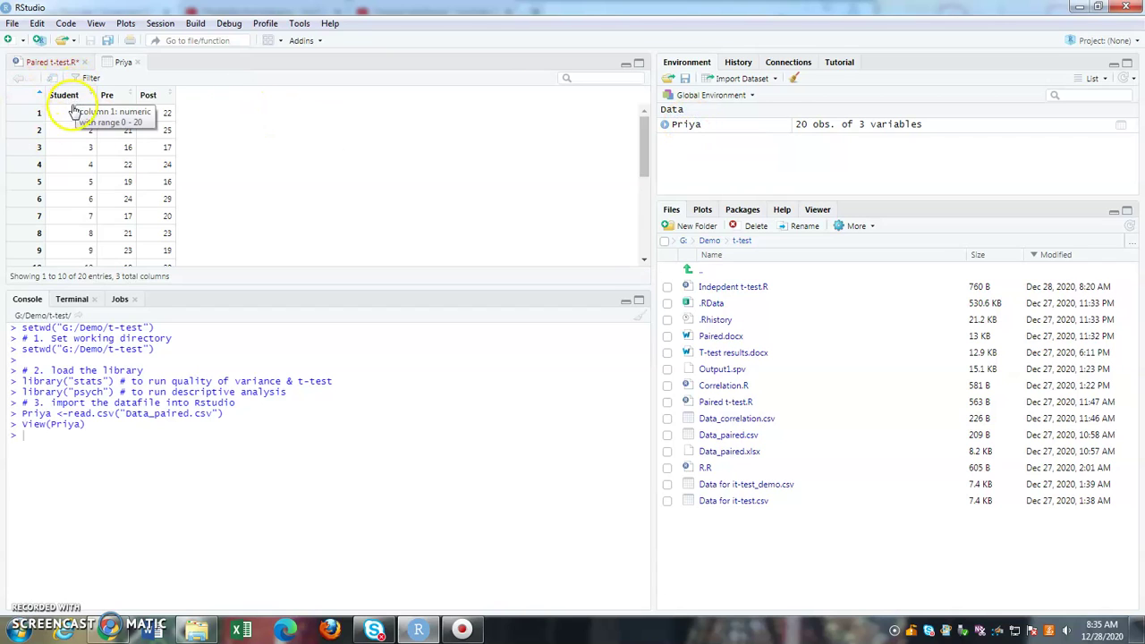
Step: Look through the Student, Pre and Post rows of the imported data frame and close its data view
{"action": "scroll", "coordinate": [63, 172], "scroll_direction": "down", "scroll_amount": 5}
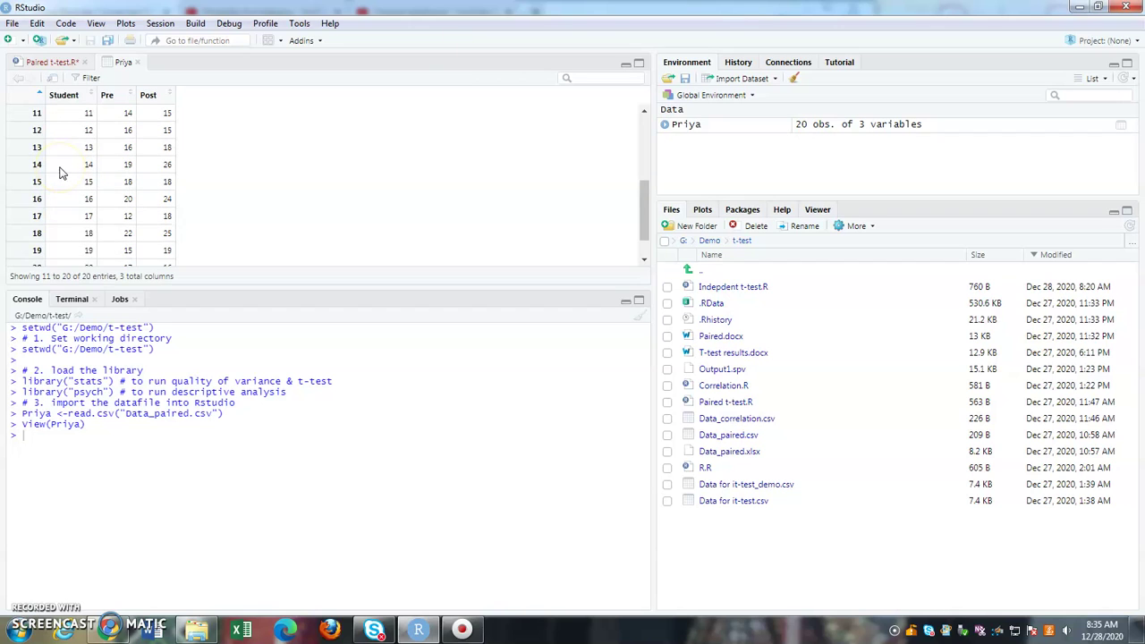
{"action": "scroll", "coordinate": [62, 173], "scroll_direction": "up", "scroll_amount": 5}
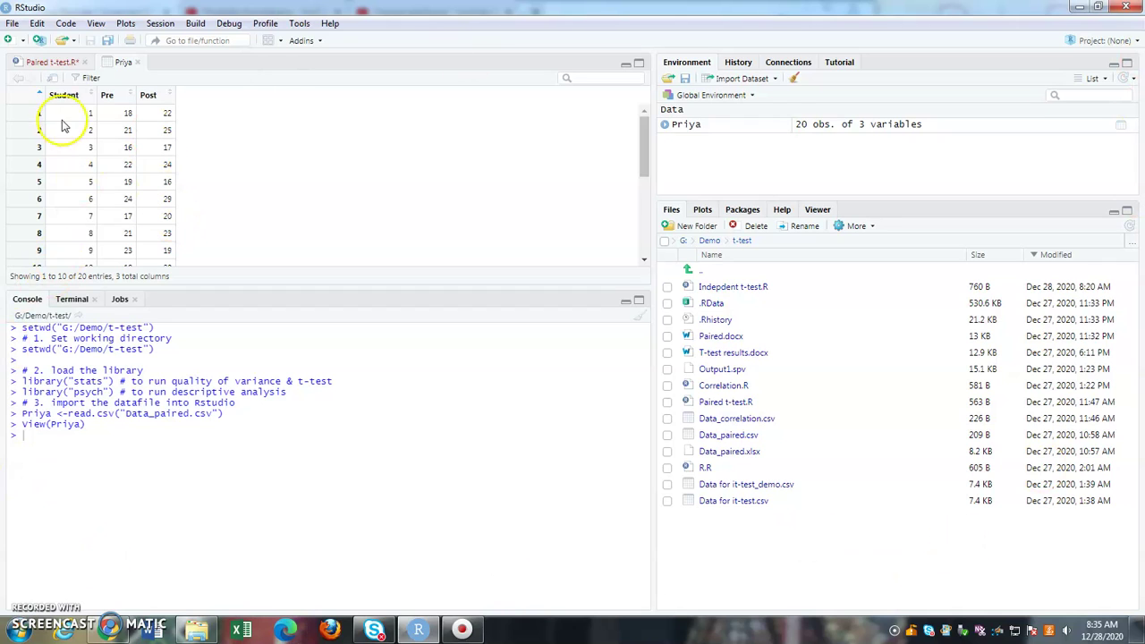
{"action": "scroll", "coordinate": [38, 256], "scroll_direction": "down", "scroll_amount": 4}
{"action": "scroll", "coordinate": [87, 235], "scroll_direction": "up", "scroll_amount": 4}
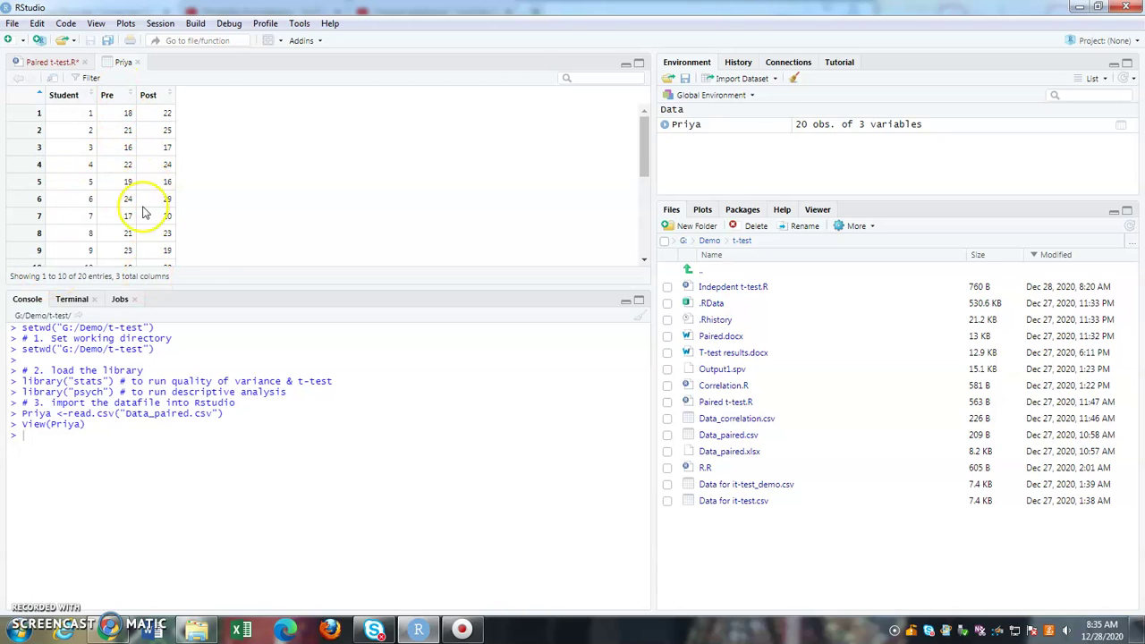
{"action": "left_click", "coordinate": [137, 63]}
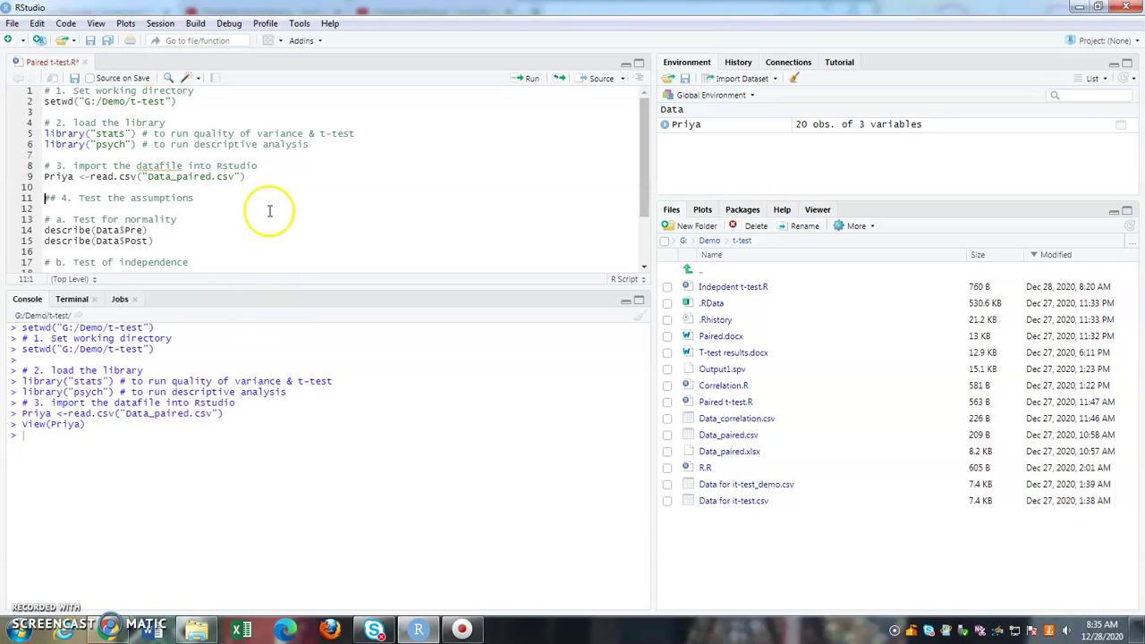
Step: Examine the assumptions section, its describe() lines for Pre and Post, and the object name assigned in the import line
{"action": "left_click_drag", "start_coordinate": [45, 197], "coordinate": [226, 195]}
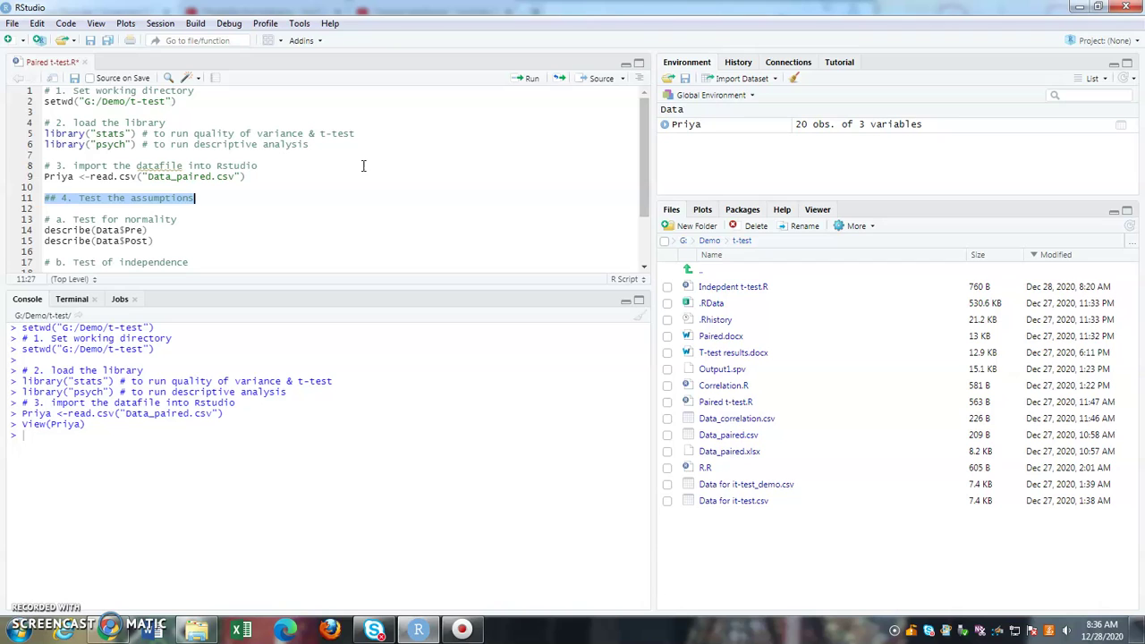
{"action": "scroll", "coordinate": [269, 187], "scroll_direction": "down", "scroll_amount": 2}
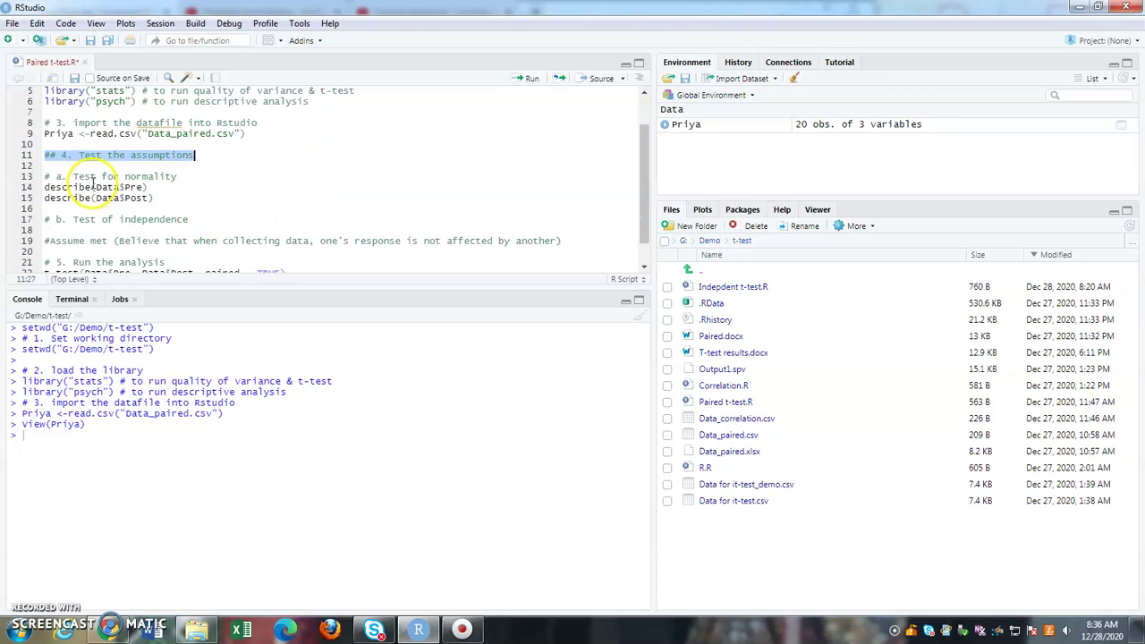
{"action": "mouse_move", "coordinate": [45, 176]}
{"action": "left_mouse_down"}
{"action": "mouse_move", "coordinate": [188, 182]}
{"action": "mouse_move", "coordinate": [30, 182]}
{"action": "mouse_move", "coordinate": [41, 184]}
{"action": "left_mouse_up"}
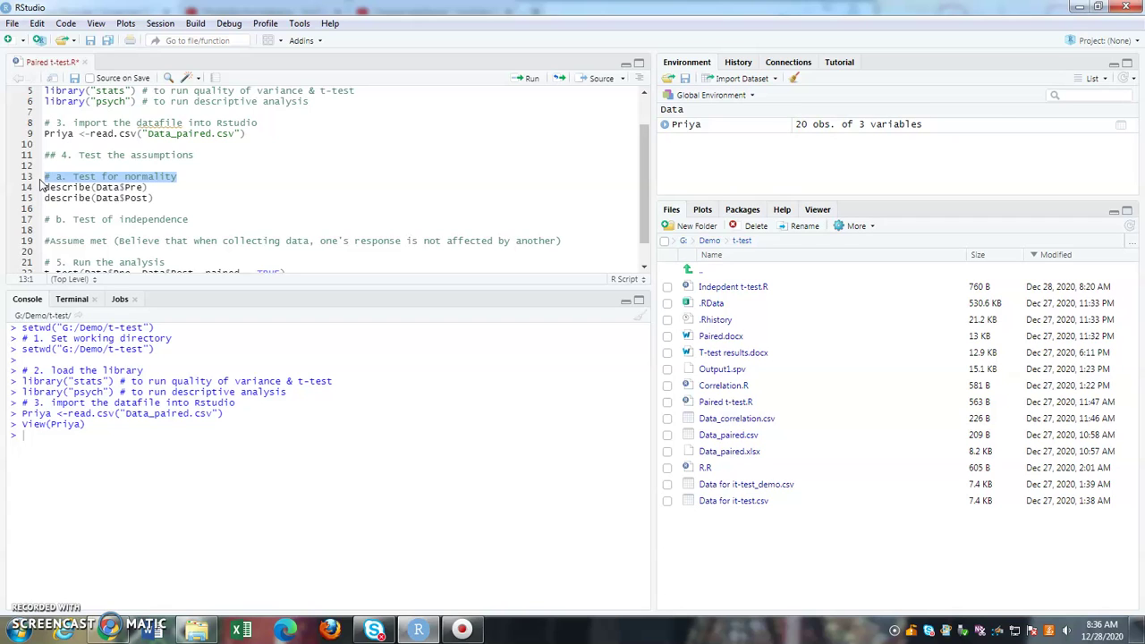
{"action": "left_click_drag", "start_coordinate": [43, 188], "coordinate": [90, 191]}
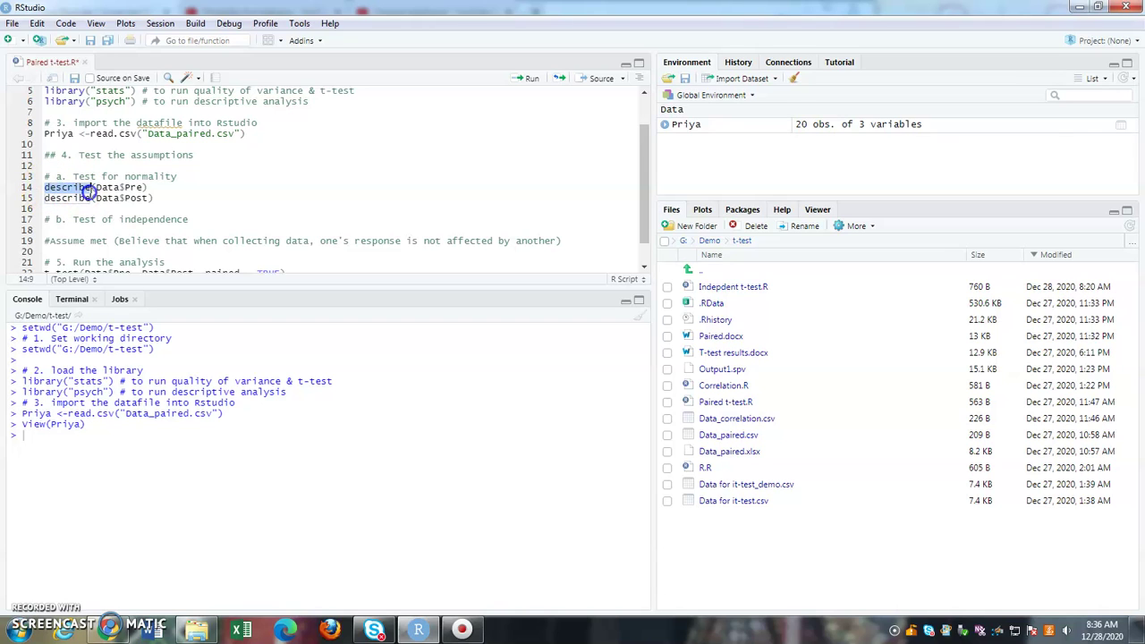
{"action": "mouse_move", "coordinate": [89, 191]}
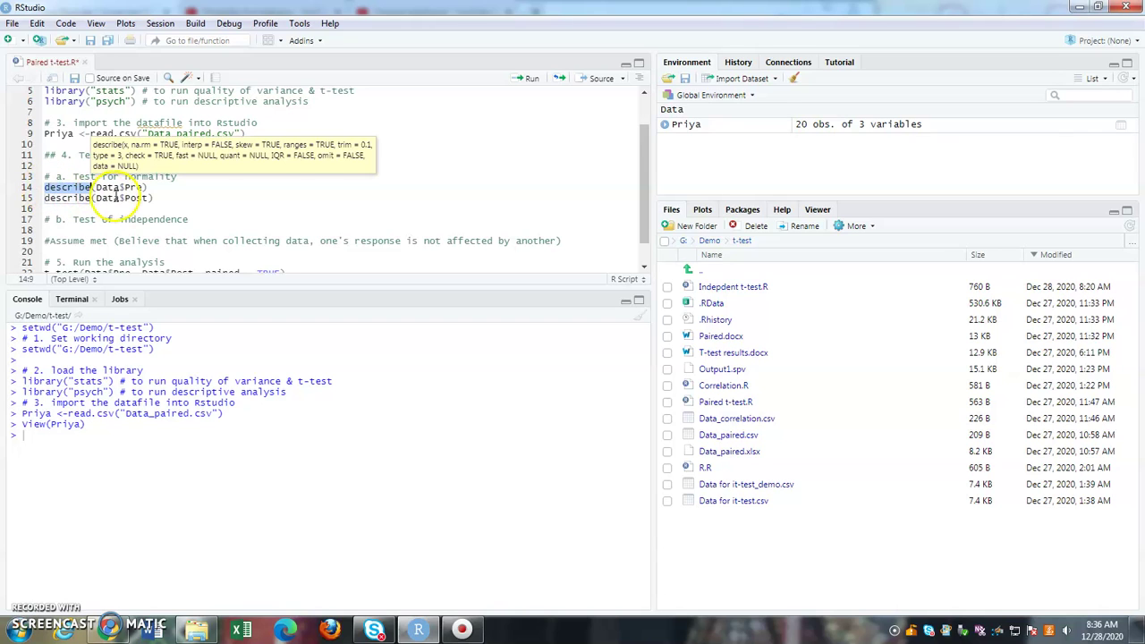
{"action": "double_click", "coordinate": [134, 188]}
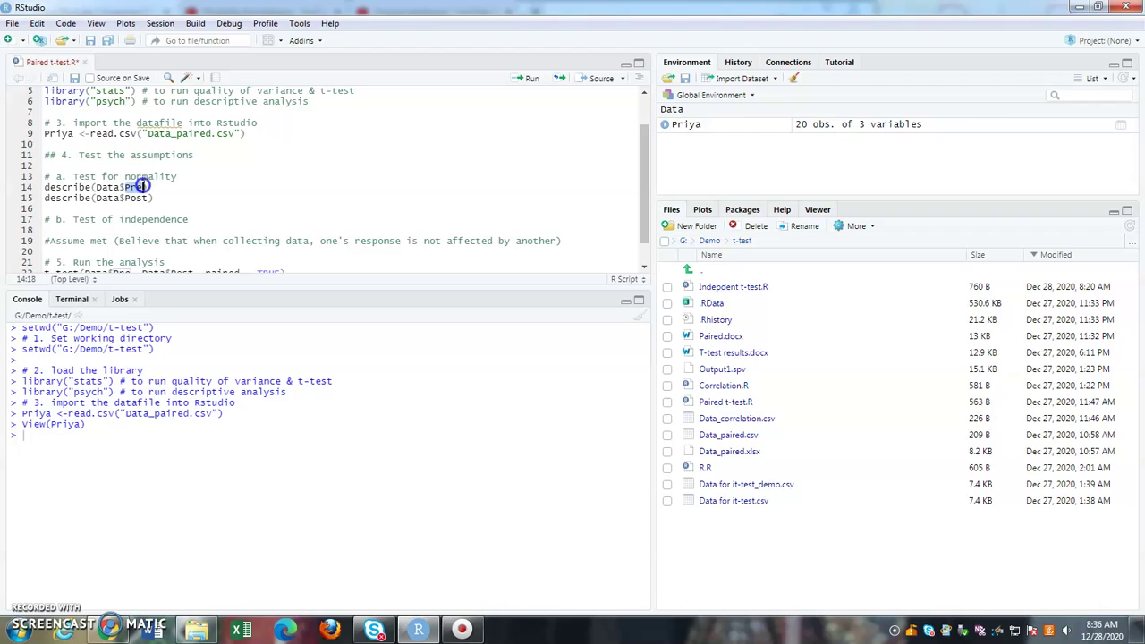
{"action": "double_click", "coordinate": [136, 198]}
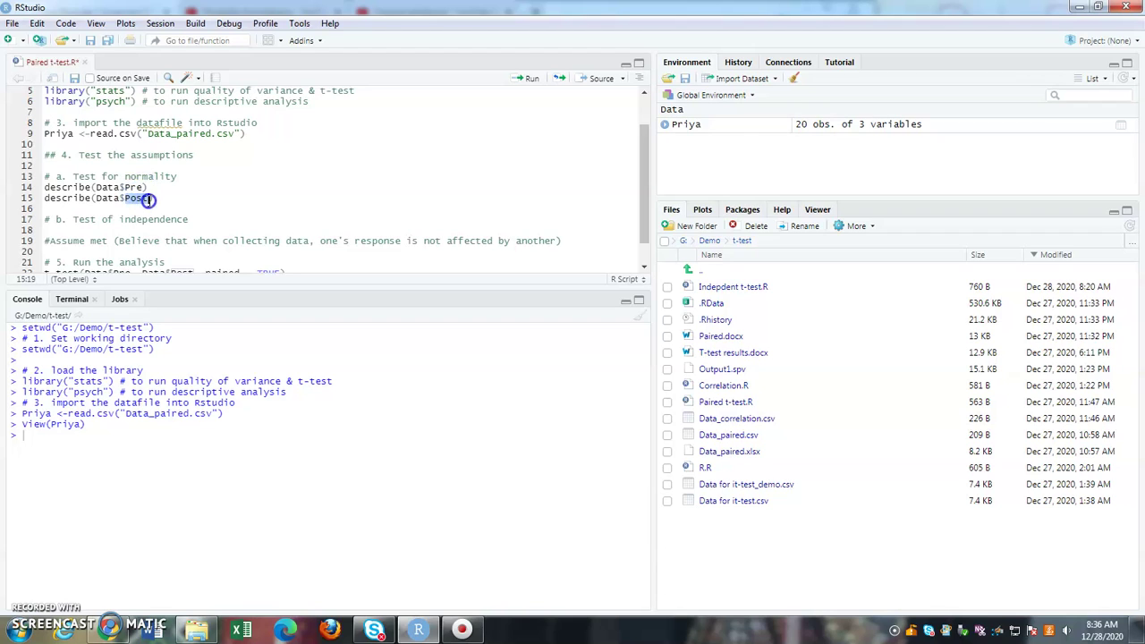
{"action": "double_click", "coordinate": [105, 198]}
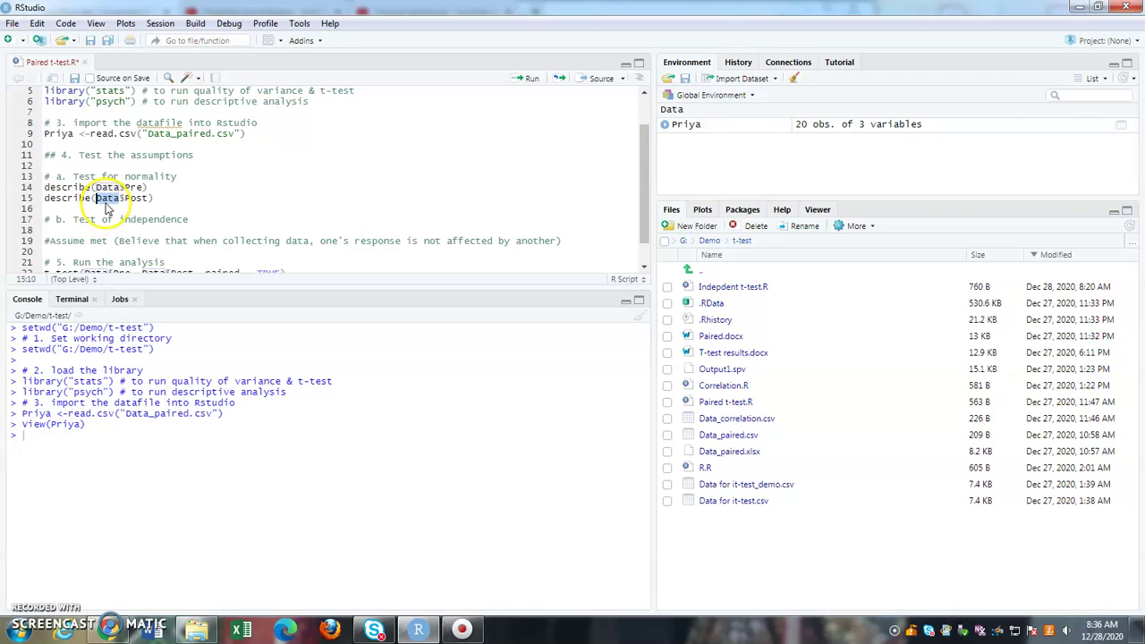
{"action": "left_click_drag", "start_coordinate": [74, 133], "coordinate": [39, 134]}
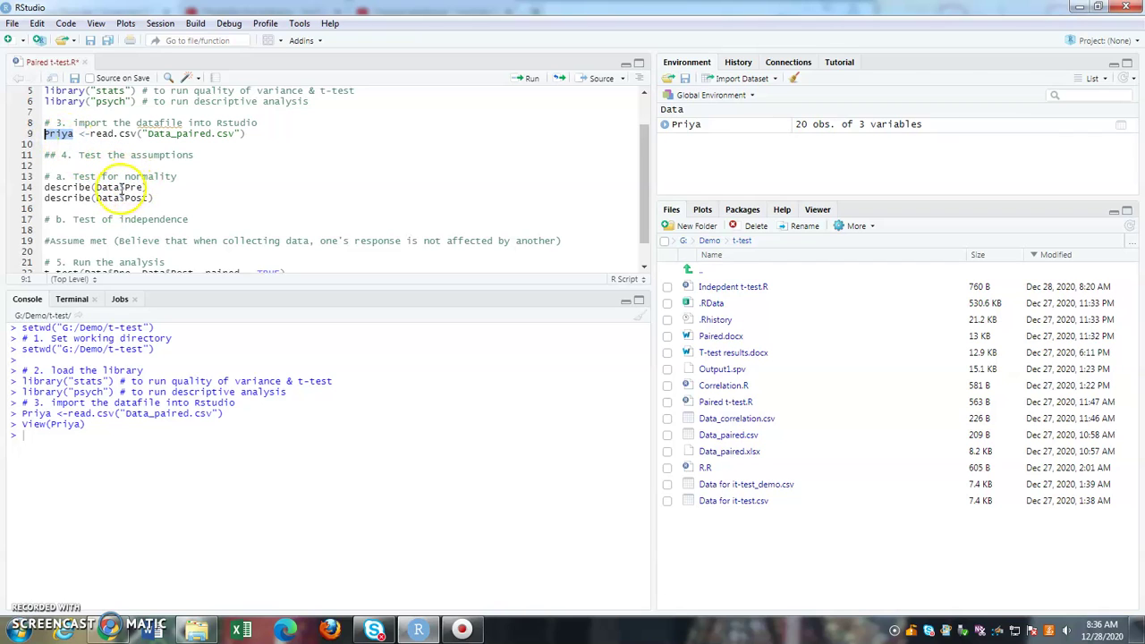
Step: Replace the object name Data with the imported data frame's name in the describe(Data$Pre) line
{"action": "left_click_drag", "start_coordinate": [119, 188], "coordinate": [97, 189]}
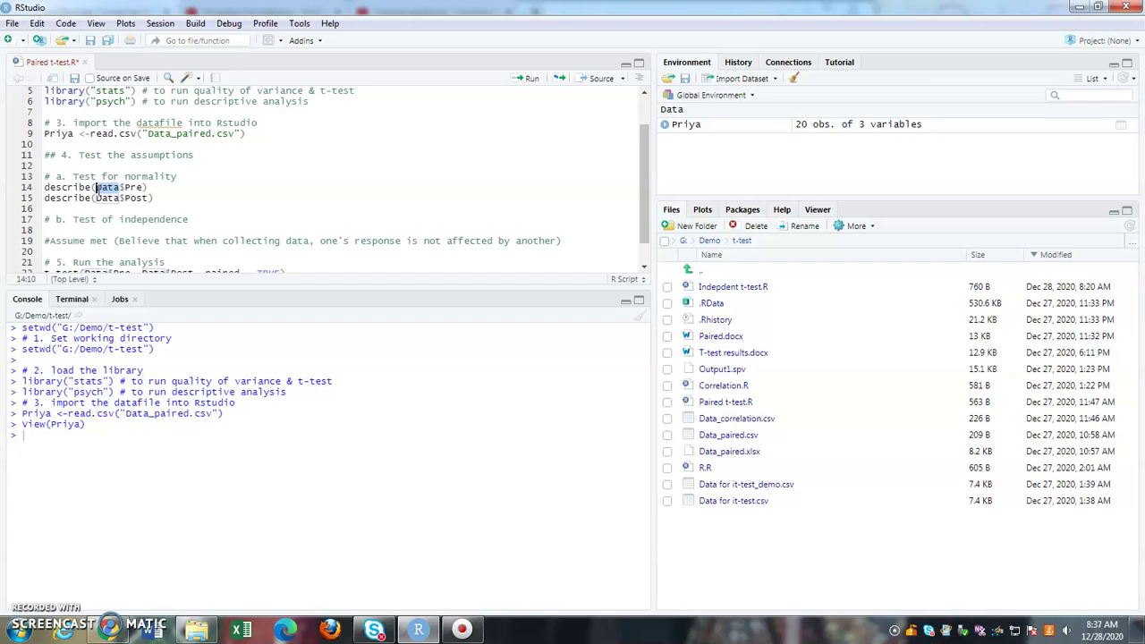
{"action": "left_click", "coordinate": [113, 189]}
{"action": "double_click", "coordinate": [113, 188]}
{"action": "type", "text": "Priya"}
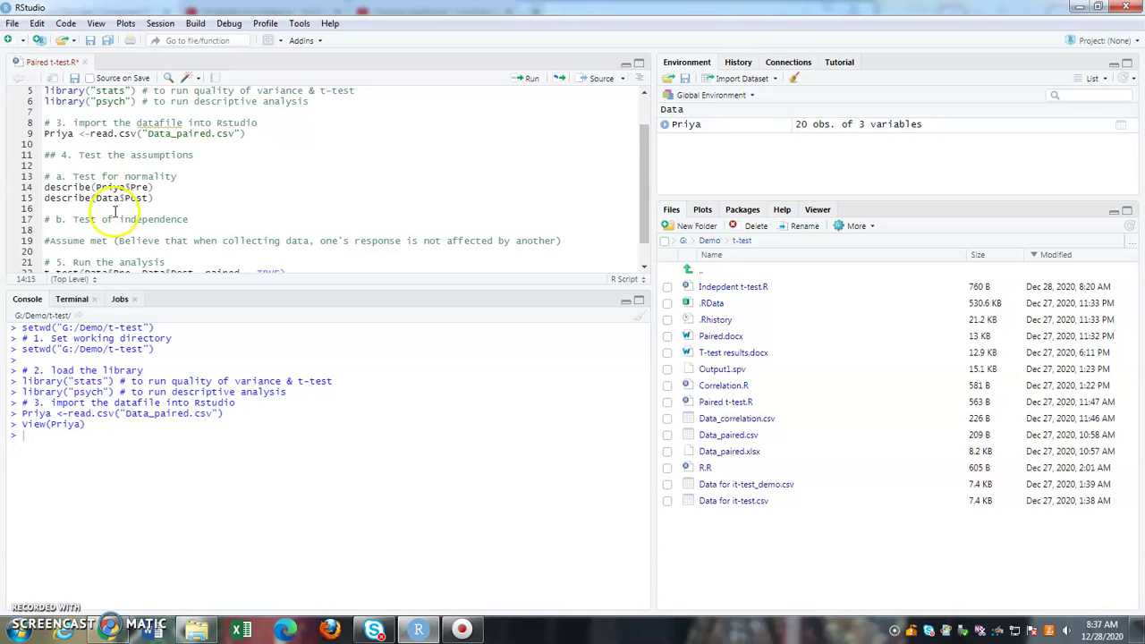
Step: Find Data with Find/Replace and replace it with the imported data frame's name in the describe(Data$Post) line
{"action": "left_click", "coordinate": [169, 81]}
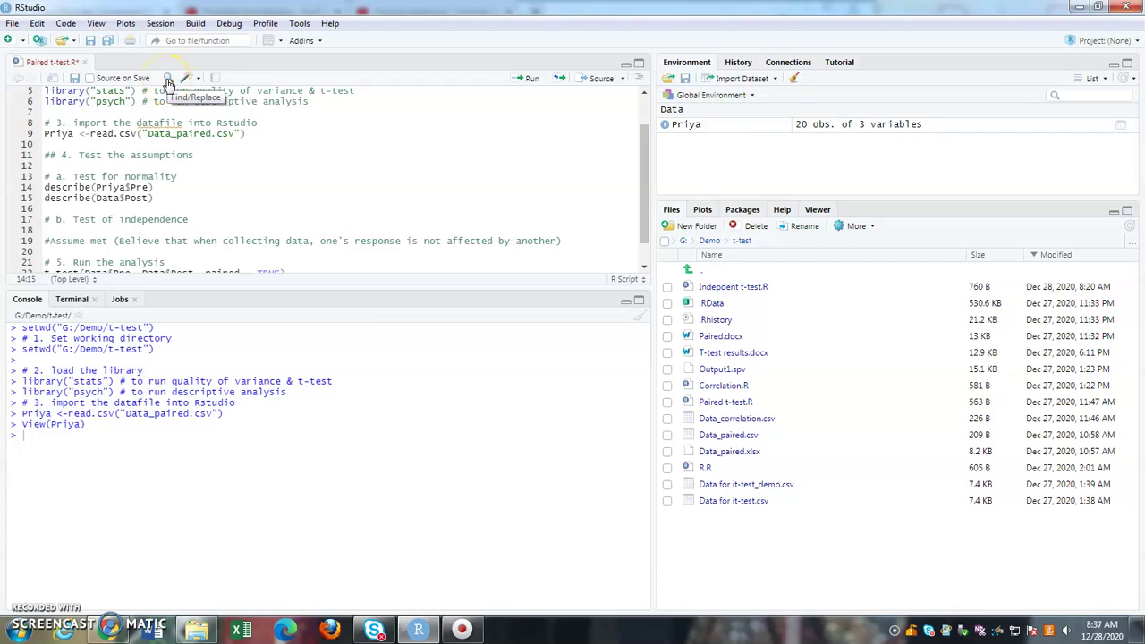
{"action": "left_click", "coordinate": [167, 82]}
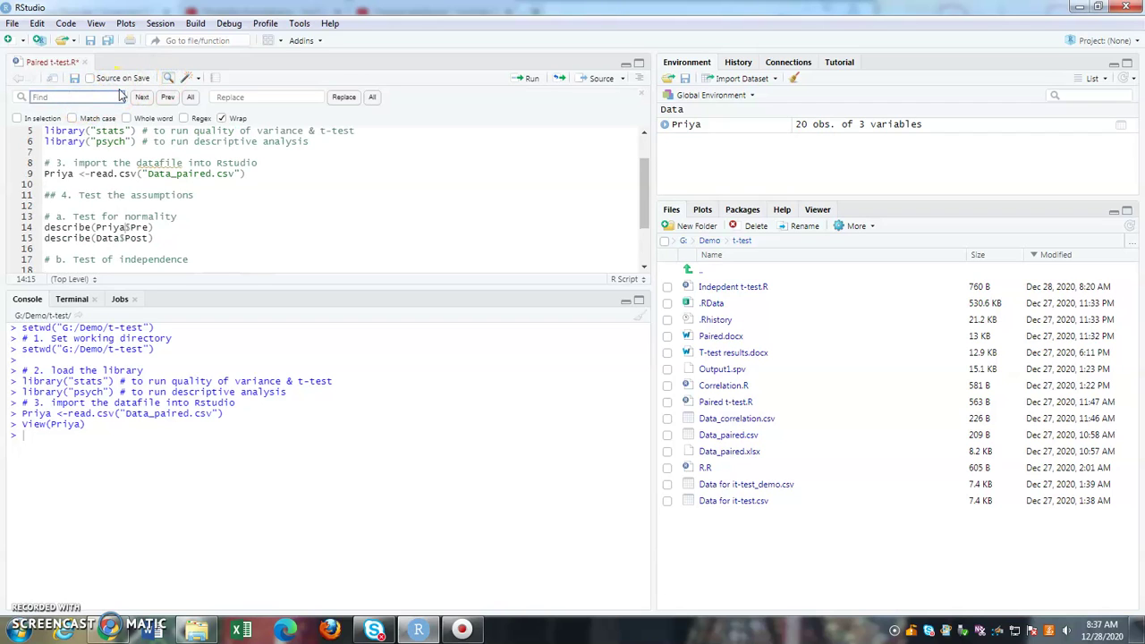
{"action": "left_click", "coordinate": [228, 96]}
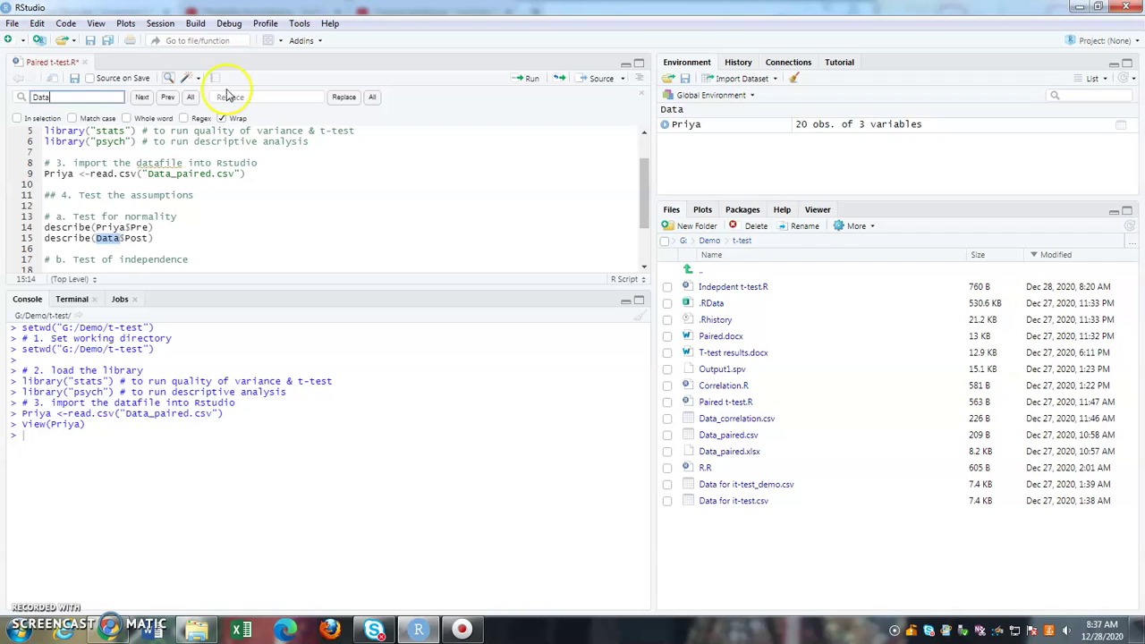
{"action": "type", "text": "Priya"}
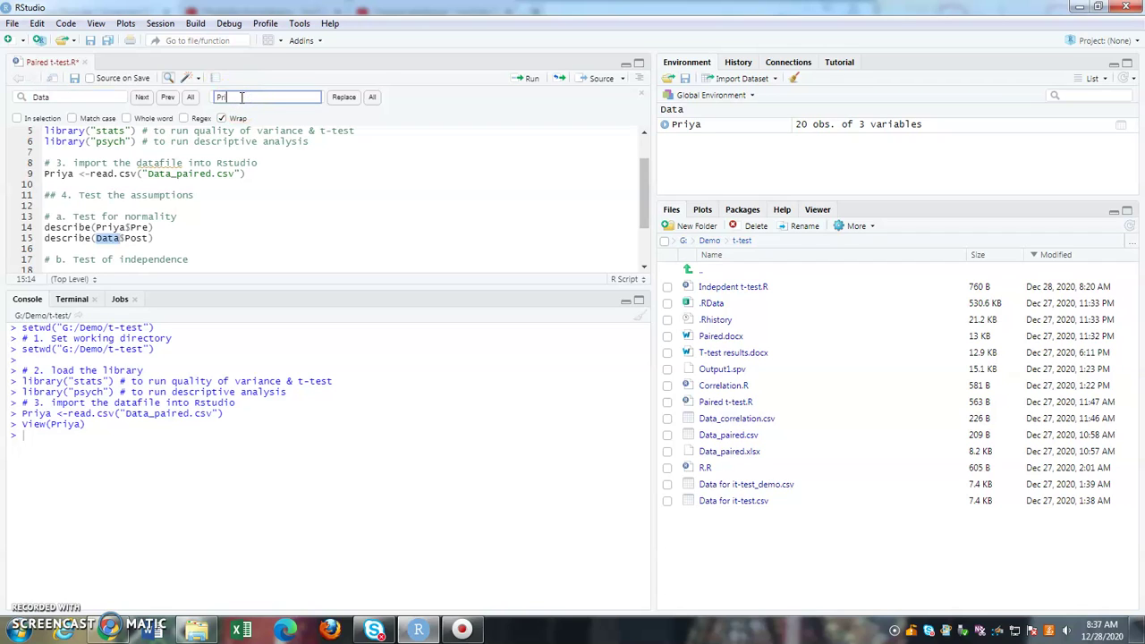
{"action": "left_click", "coordinate": [340, 99]}
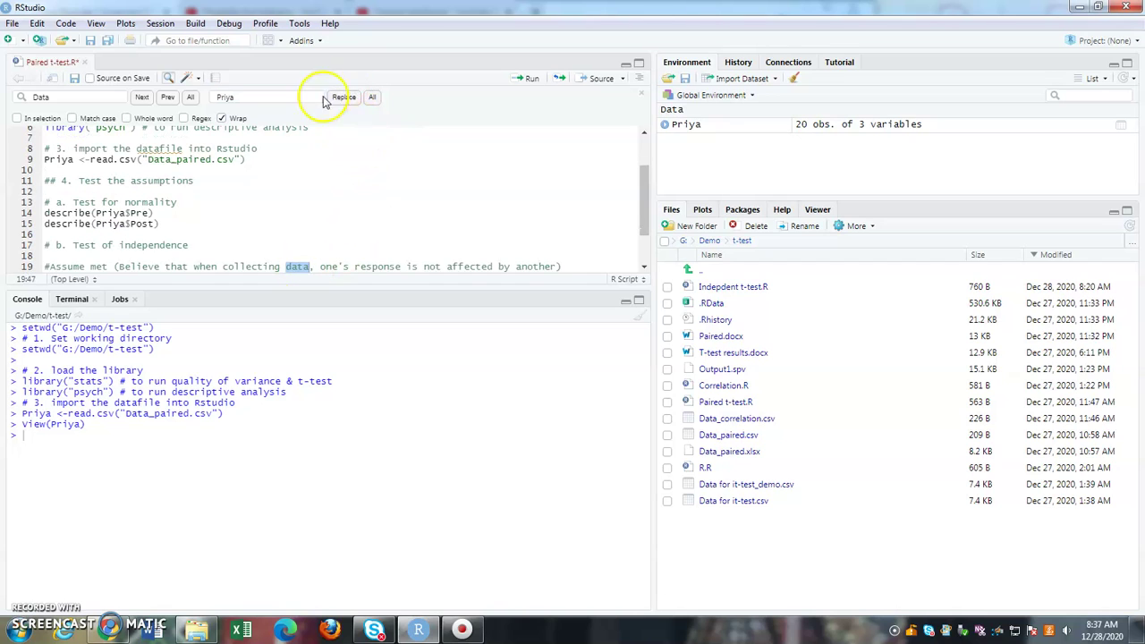
Step: Skip the match in the comment, replace both Data references in the t.test line with the data frame's name, and close Find/Replace
{"action": "left_click", "coordinate": [142, 96]}
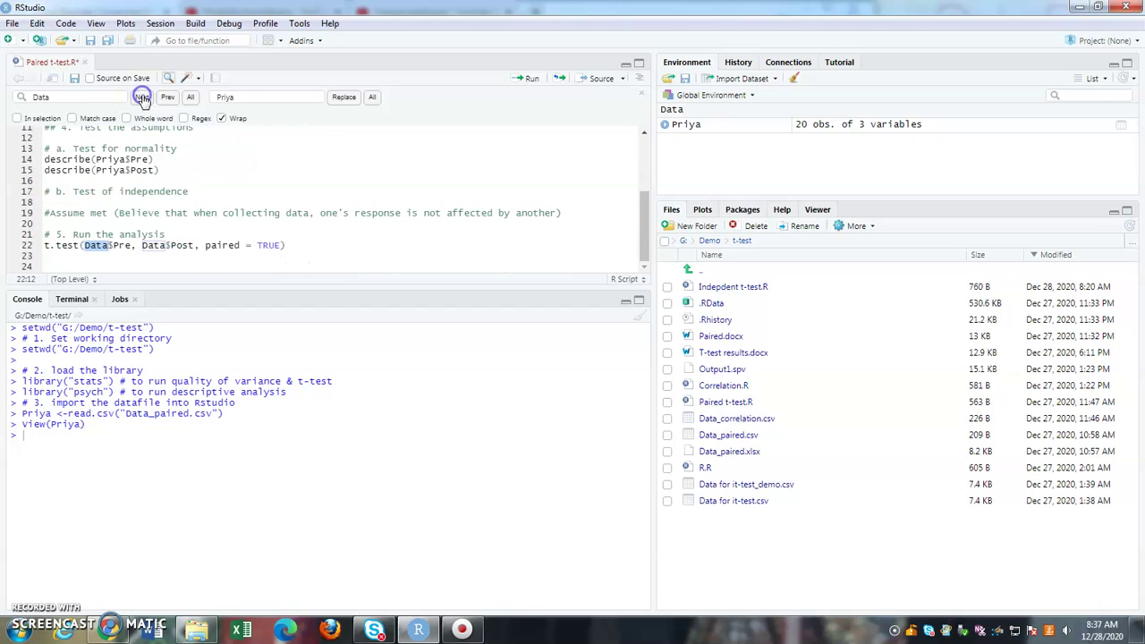
{"action": "left_click", "coordinate": [338, 98]}
{"action": "left_click", "coordinate": [345, 97]}
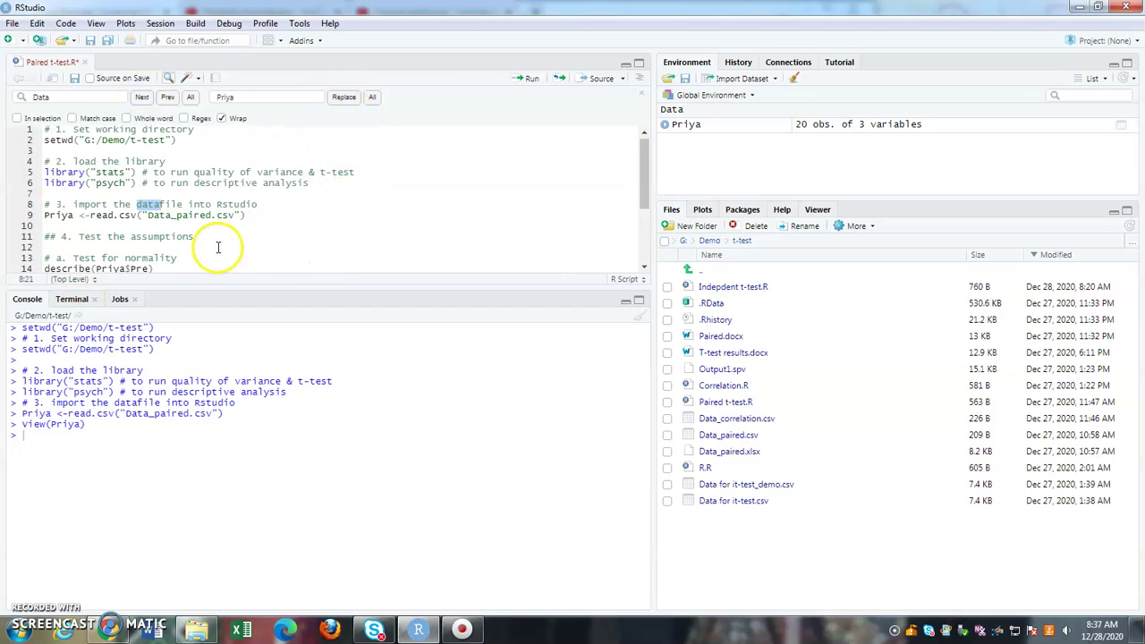
{"action": "left_click", "coordinate": [167, 79]}
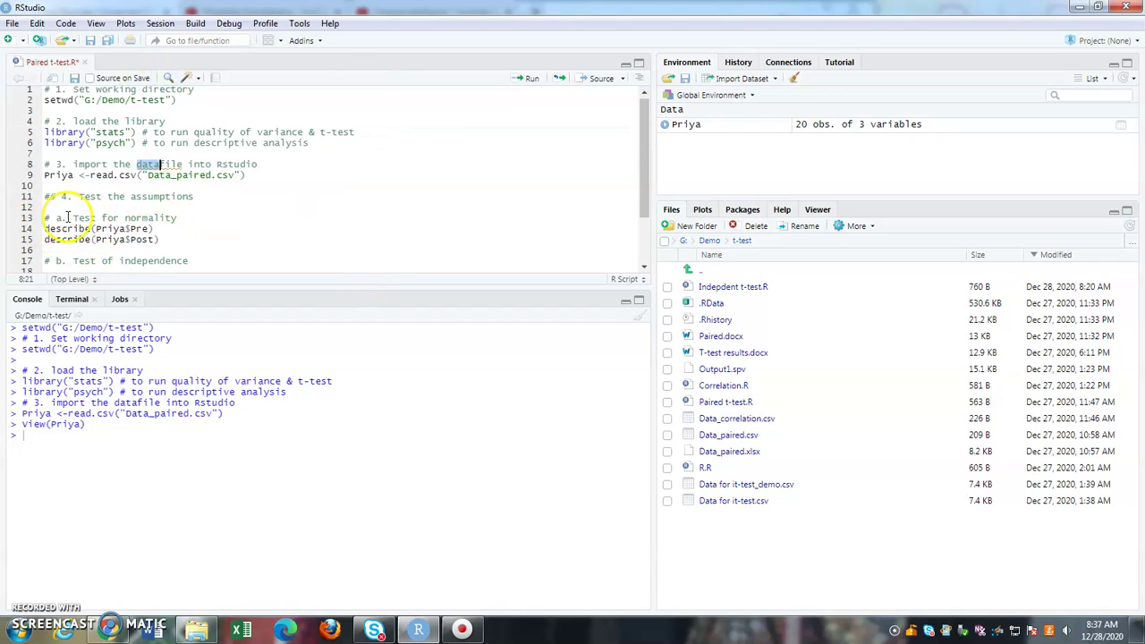
Step: Run script lines 13 to 15, the normality test section, to describe the Pre and Post variables
{"action": "left_click_drag", "start_coordinate": [45, 218], "coordinate": [170, 229]}
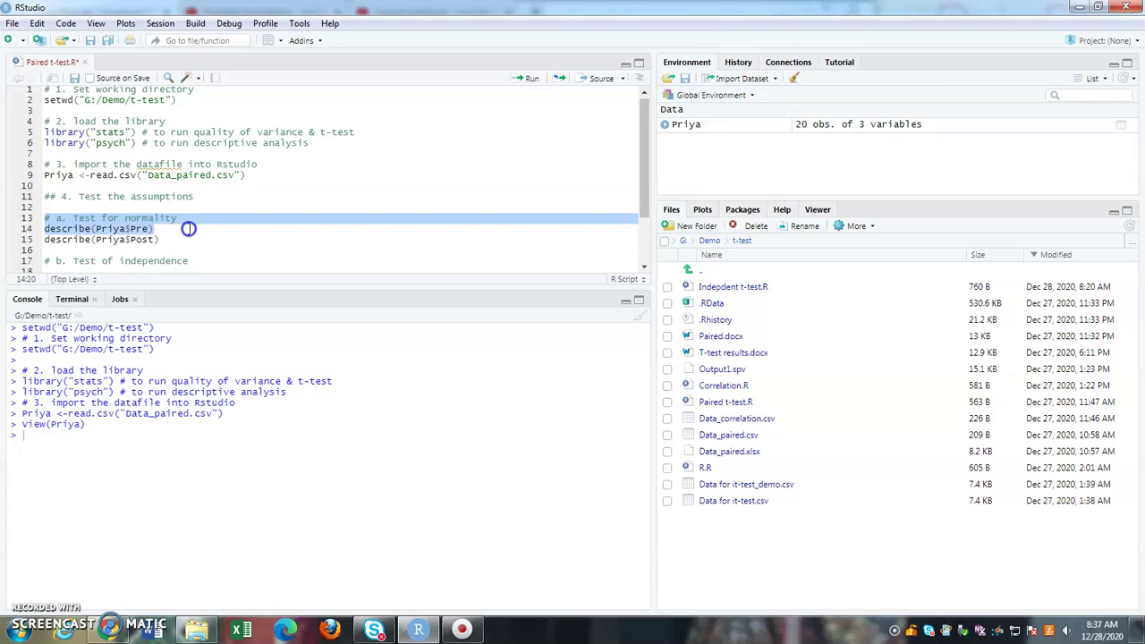
{"action": "left_click_drag", "start_coordinate": [189, 229], "coordinate": [190, 243]}
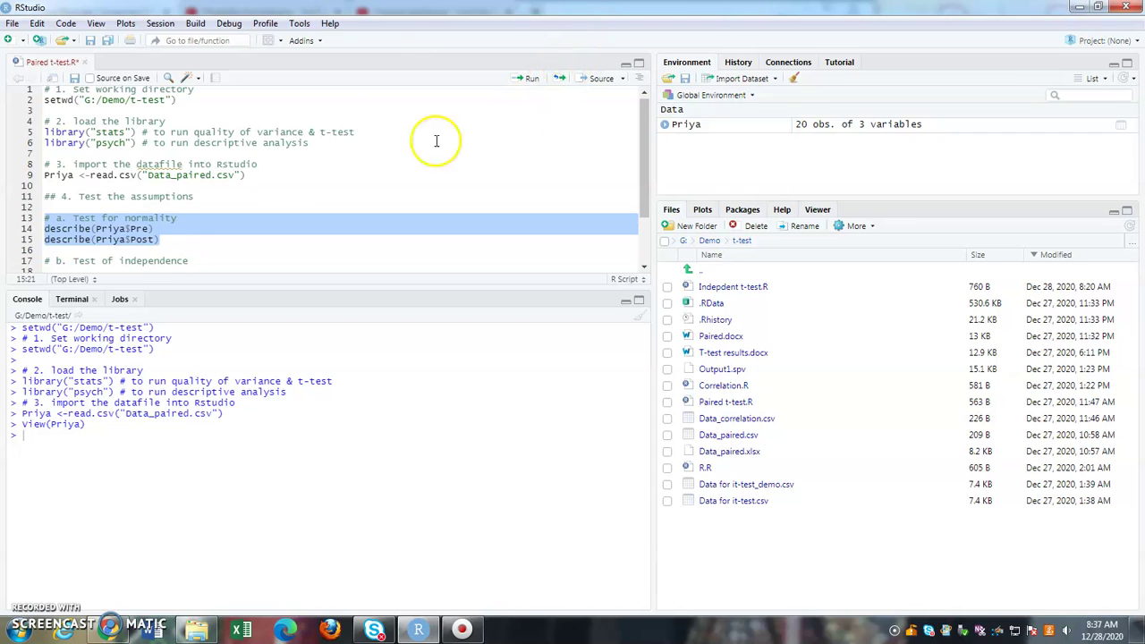
{"action": "left_click", "coordinate": [526, 78]}
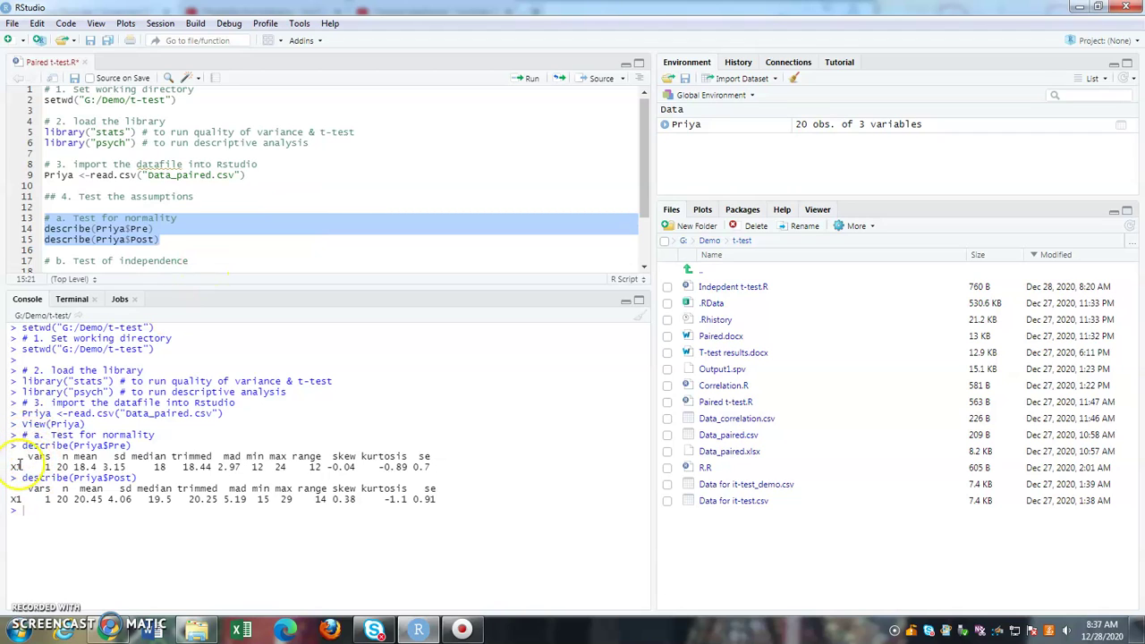
Step: Examine the mean and skew values in the descriptive output for Pre and Post
{"action": "left_click_drag", "start_coordinate": [26, 456], "coordinate": [83, 503]}
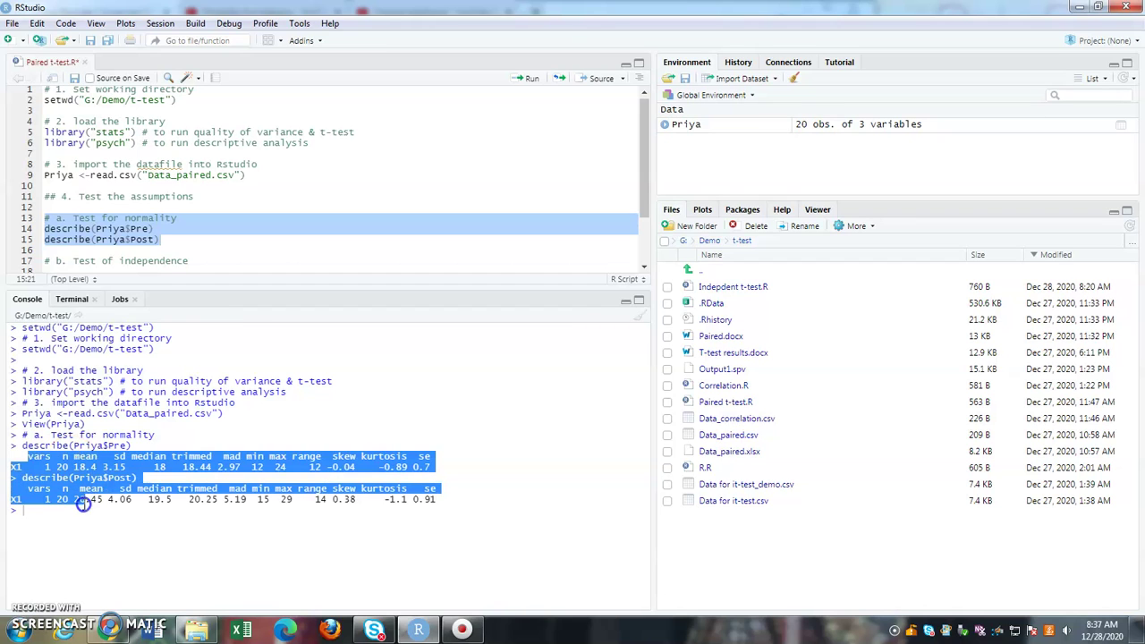
{"action": "left_click", "coordinate": [82, 503]}
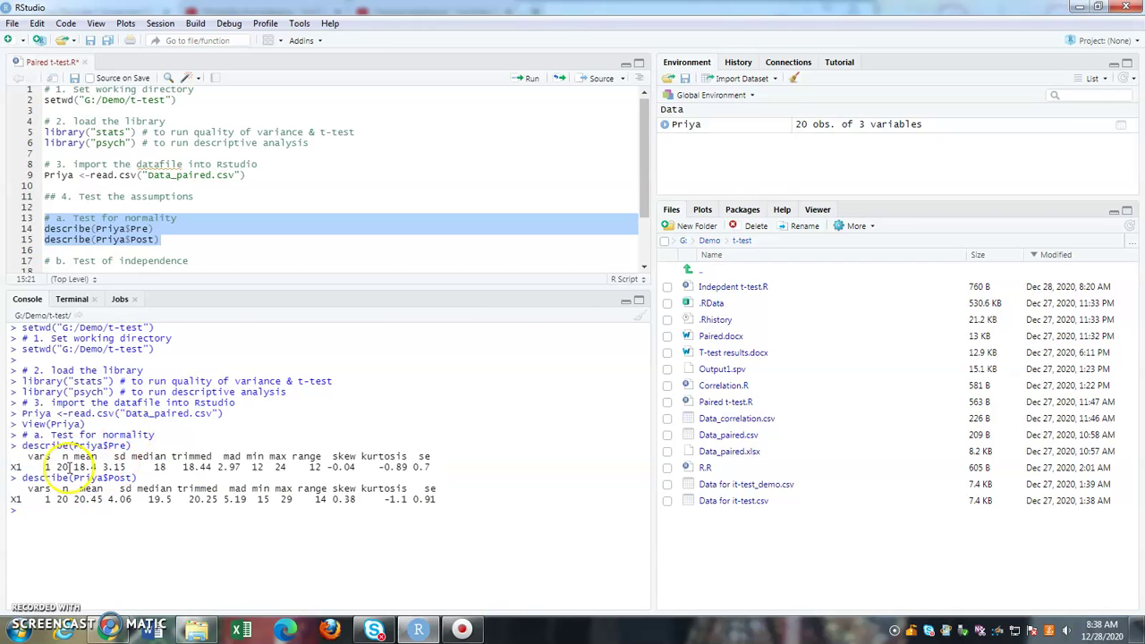
{"action": "left_click_drag", "start_coordinate": [75, 467], "coordinate": [104, 499]}
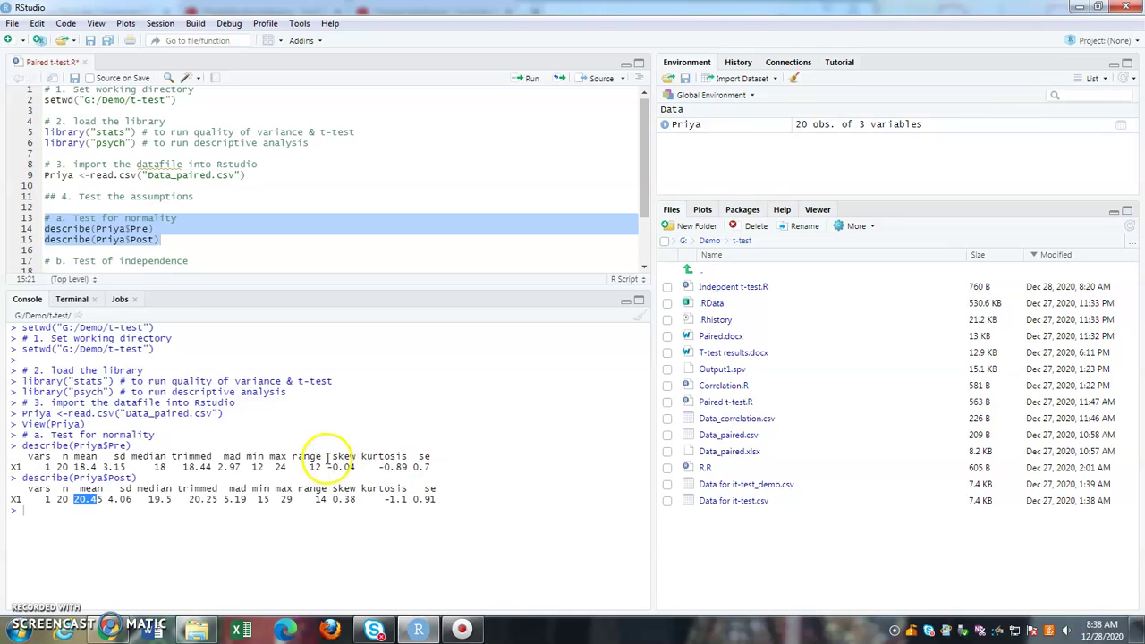
{"action": "left_click_drag", "start_coordinate": [333, 456], "coordinate": [352, 467]}
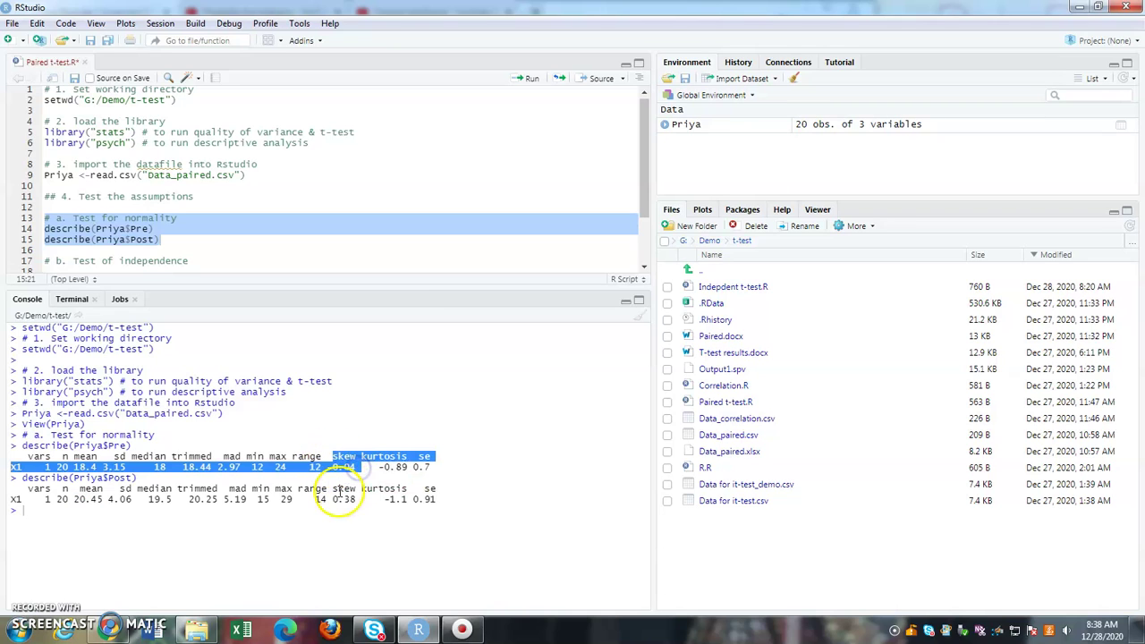
{"action": "left_click", "coordinate": [340, 490]}
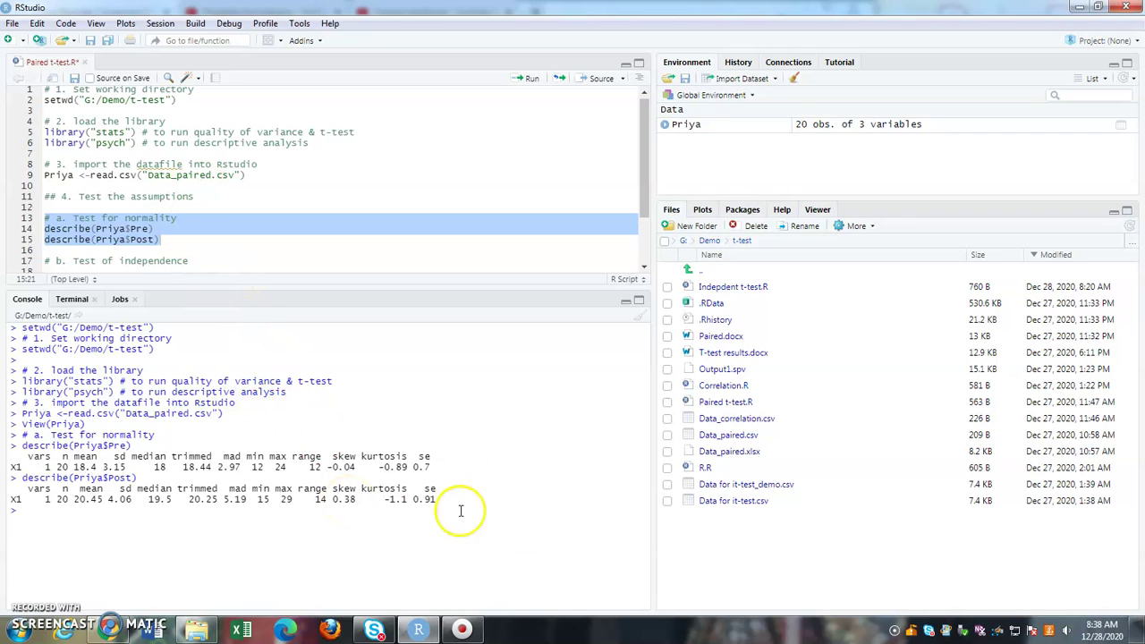
Step: Review the test of independence comments in lines 17 to 19 and the analysis section below them
{"action": "left_click", "coordinate": [284, 259]}
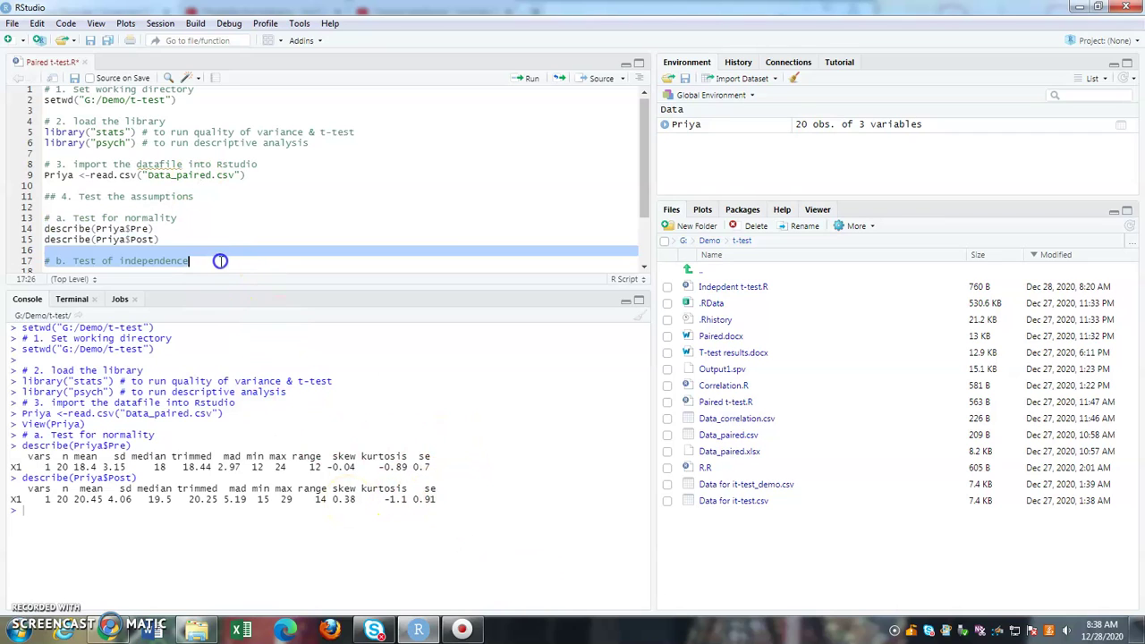
{"action": "scroll", "coordinate": [221, 261], "scroll_direction": "down", "scroll_amount": 1}
{"action": "left_click", "coordinate": [128, 224]}
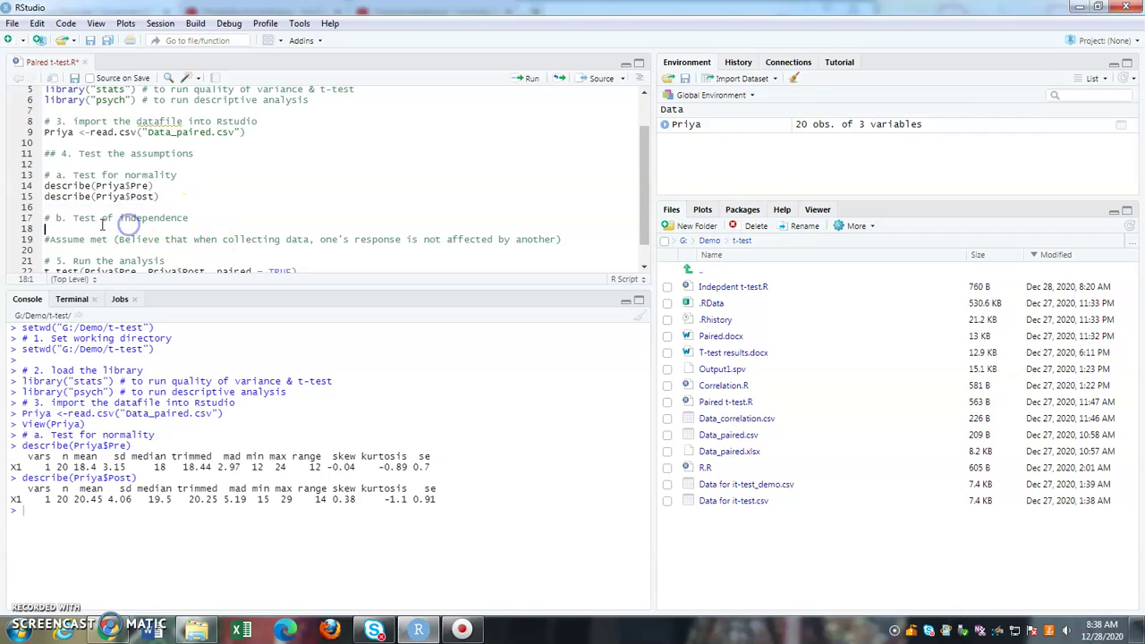
{"action": "left_click_drag", "start_coordinate": [45, 217], "coordinate": [584, 237]}
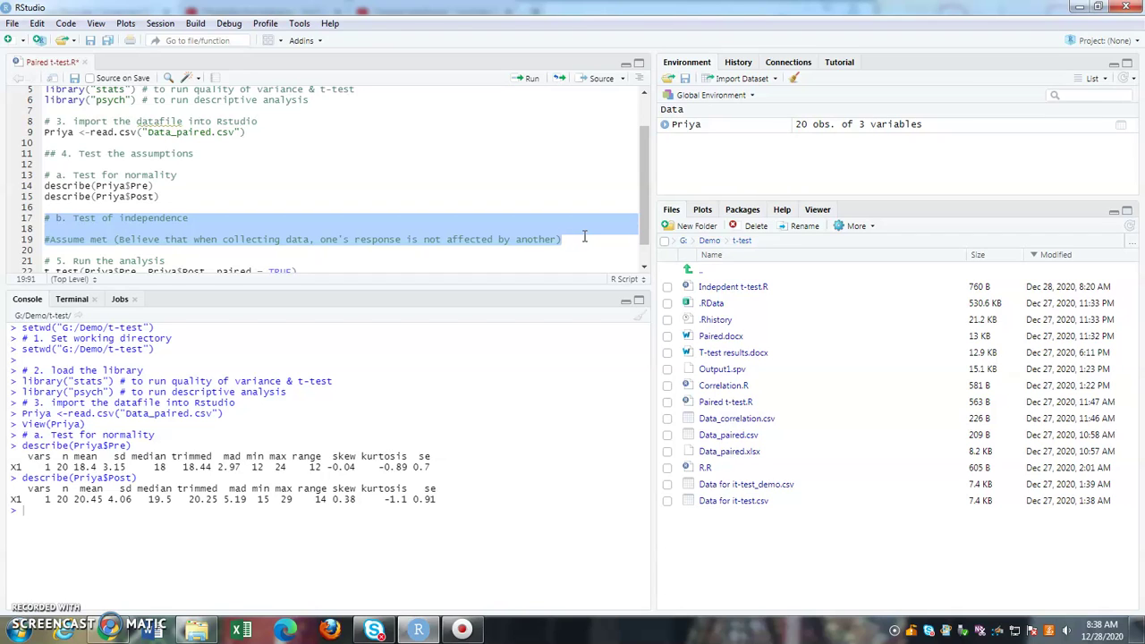
{"action": "scroll", "coordinate": [336, 246], "scroll_direction": "down", "scroll_amount": 1}
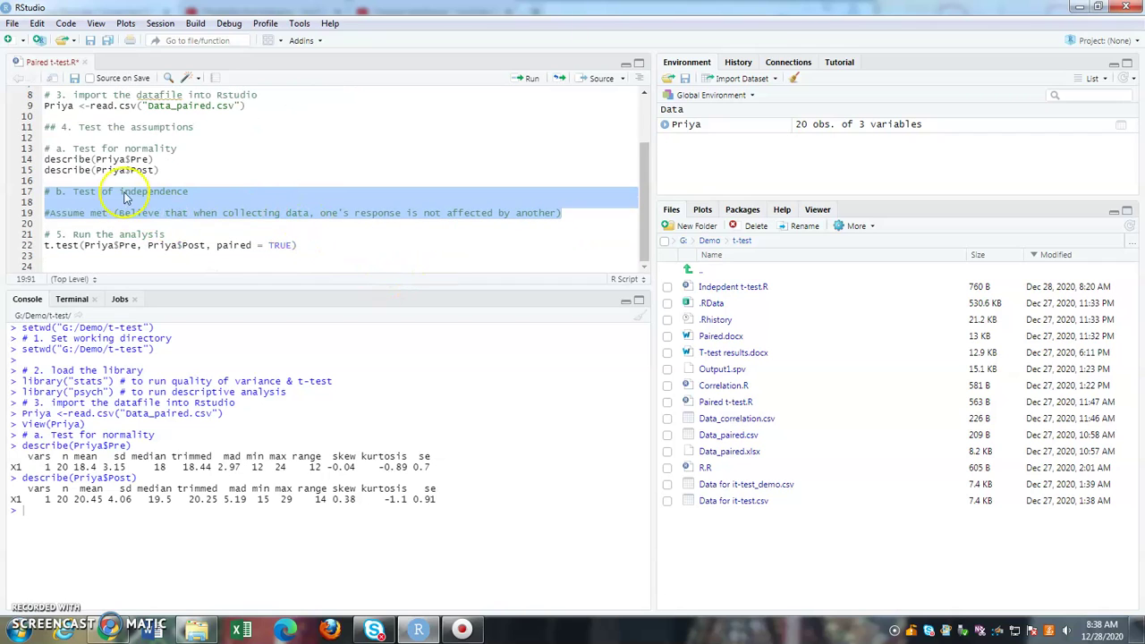
Step: Run script lines 21 to 22, the analysis section, to perform the t-test on Pre and Post with paired = TRUE
{"action": "left_click", "coordinate": [302, 245]}
{"action": "left_click_drag", "start_coordinate": [301, 245], "coordinate": [41, 234]}
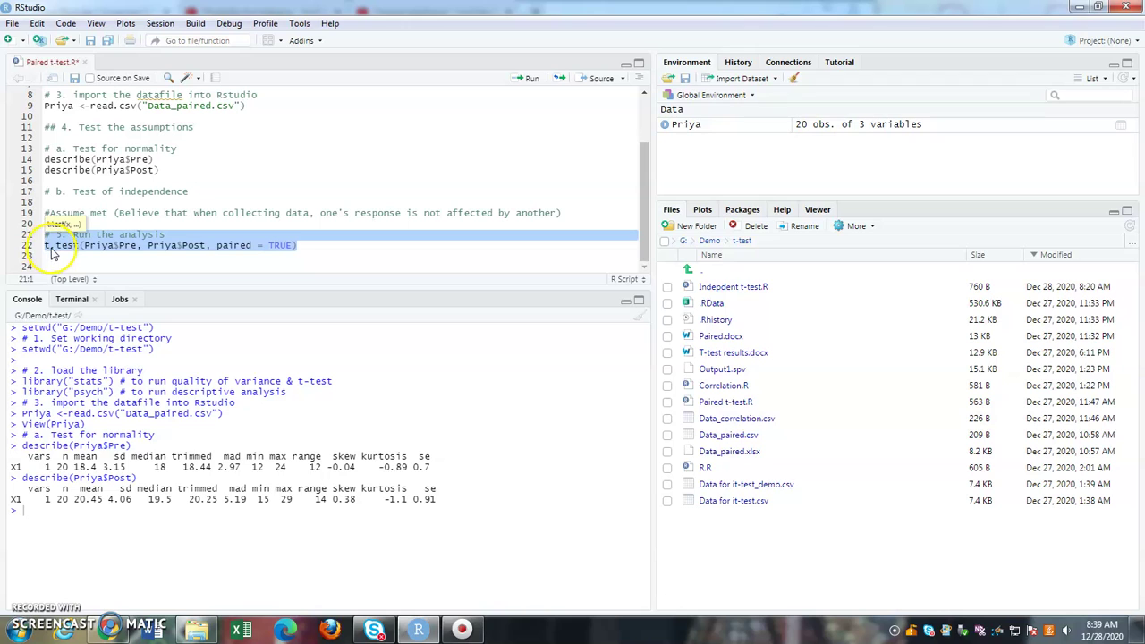
{"action": "left_click", "coordinate": [219, 247]}
{"action": "left_click_drag", "start_coordinate": [219, 247], "coordinate": [298, 247]}
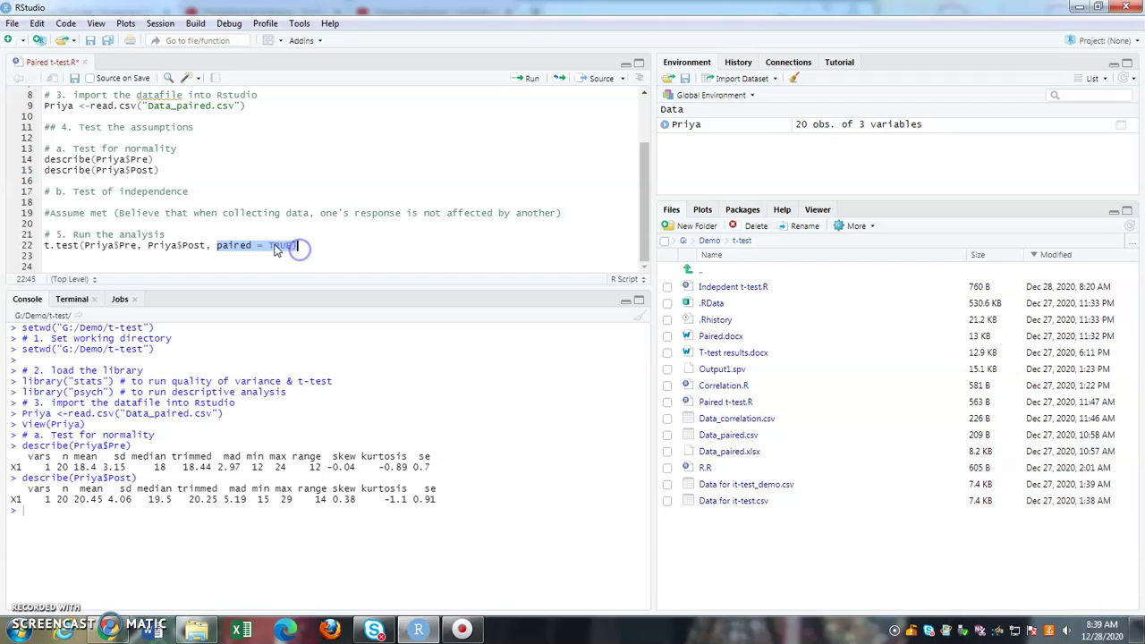
{"action": "left_click", "coordinate": [217, 246]}
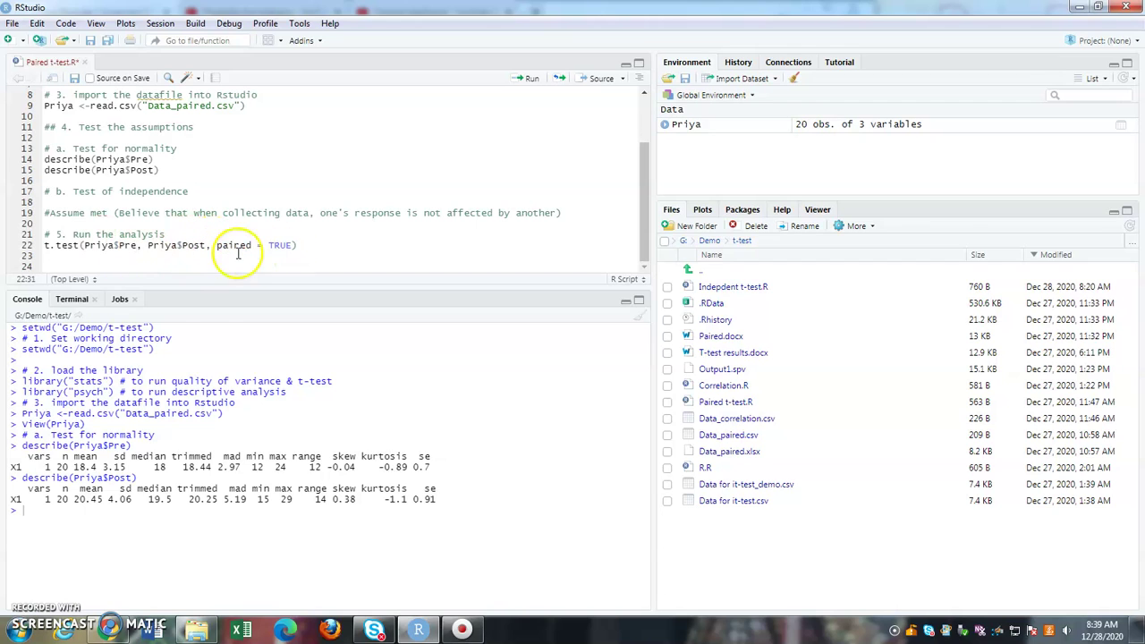
{"action": "left_click_drag", "start_coordinate": [217, 247], "coordinate": [299, 254]}
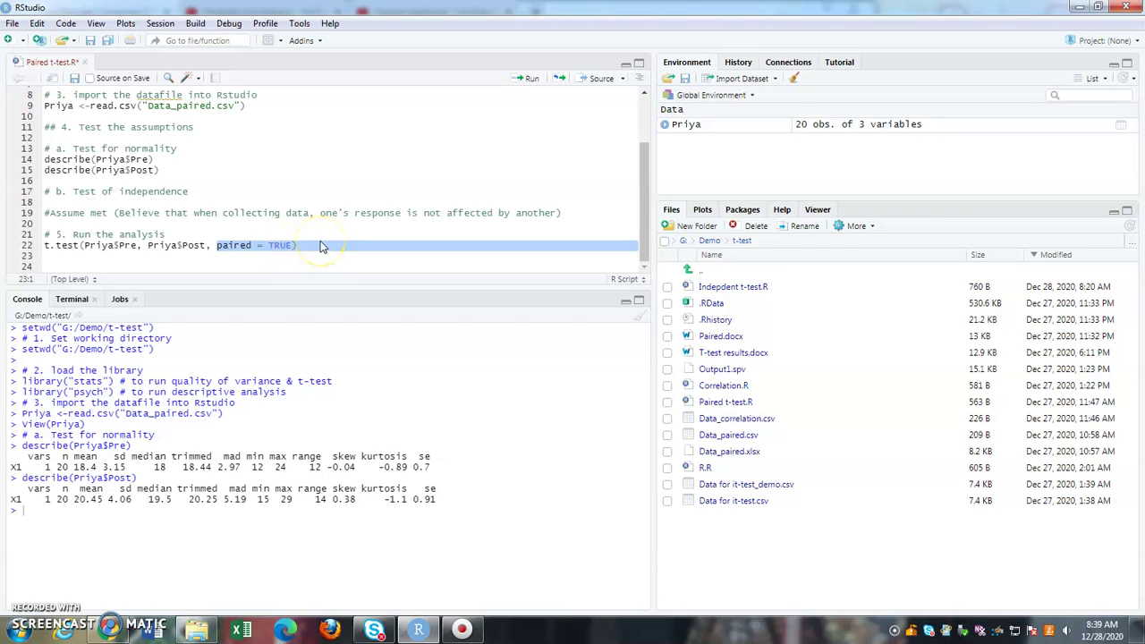
{"action": "left_click", "coordinate": [264, 255]}
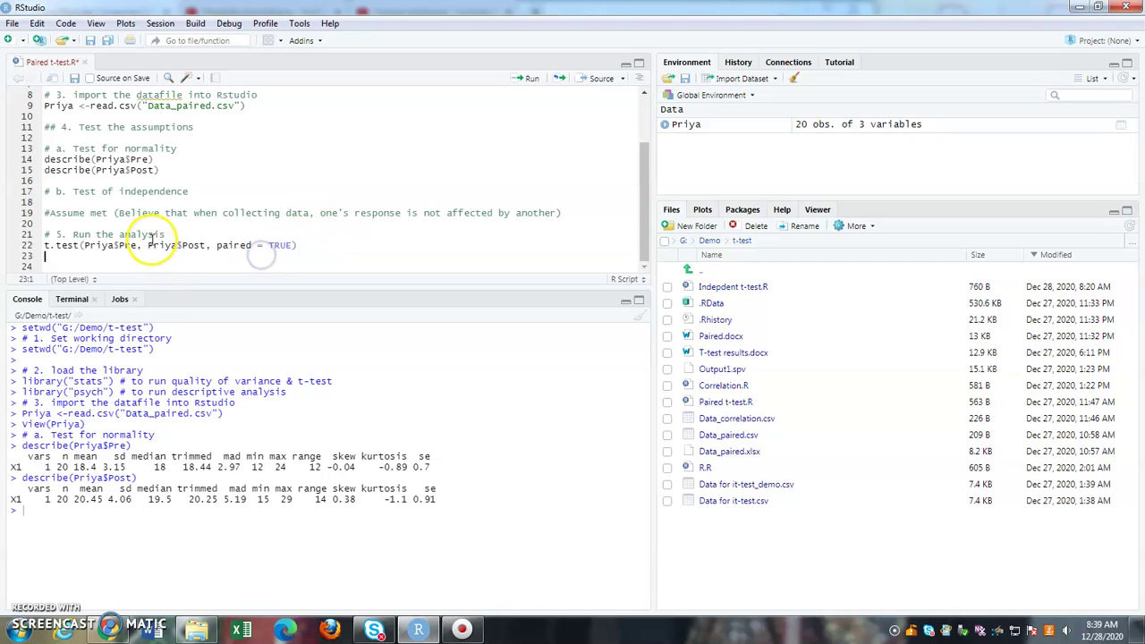
{"action": "left_click_drag", "start_coordinate": [353, 243], "coordinate": [15, 232]}
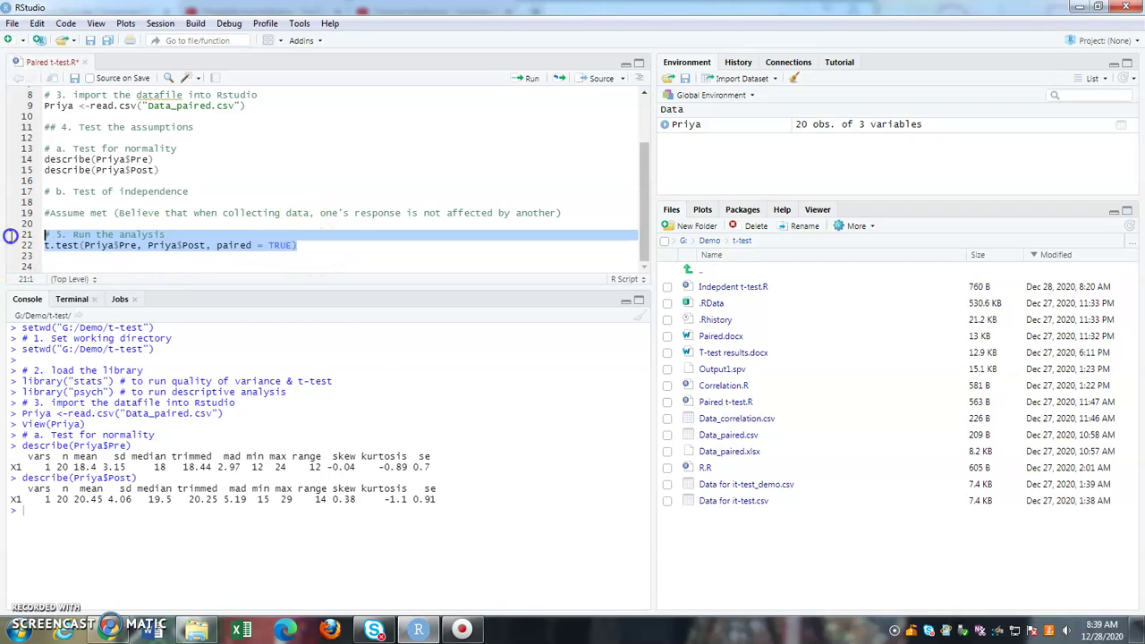
{"action": "left_click", "coordinate": [530, 79]}
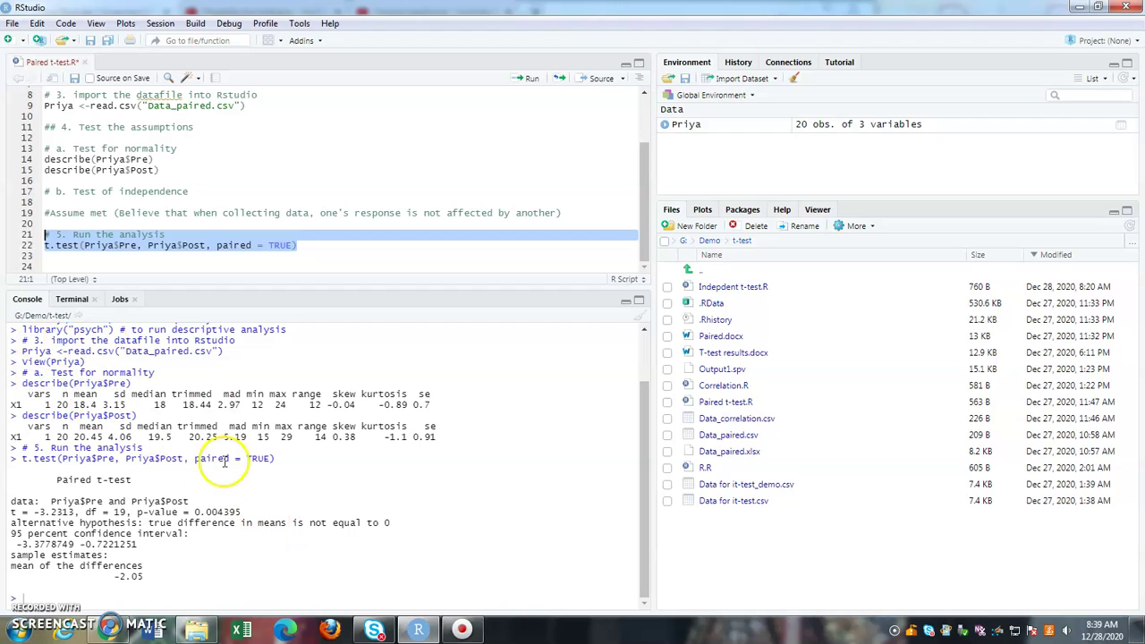
Step: Examine the paired t-test output, especially the p-value, and compare the descriptive statistics for Pre and Post
{"action": "left_click_drag", "start_coordinate": [57, 479], "coordinate": [227, 584]}
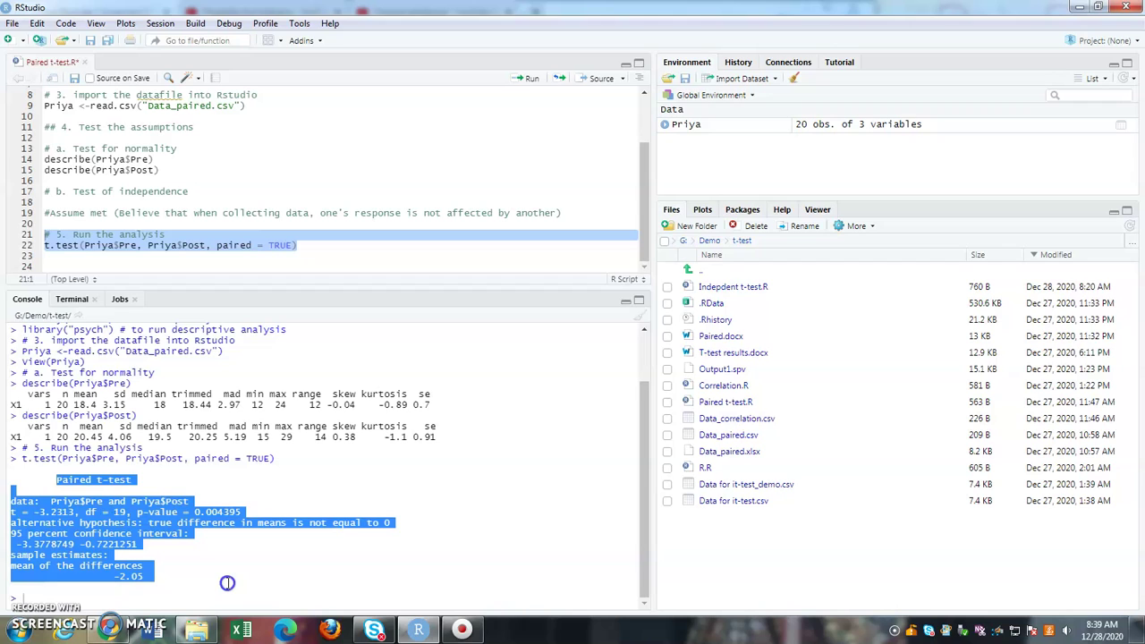
{"action": "left_click", "coordinate": [234, 569]}
{"action": "left_click_drag", "start_coordinate": [57, 480], "coordinate": [131, 480]}
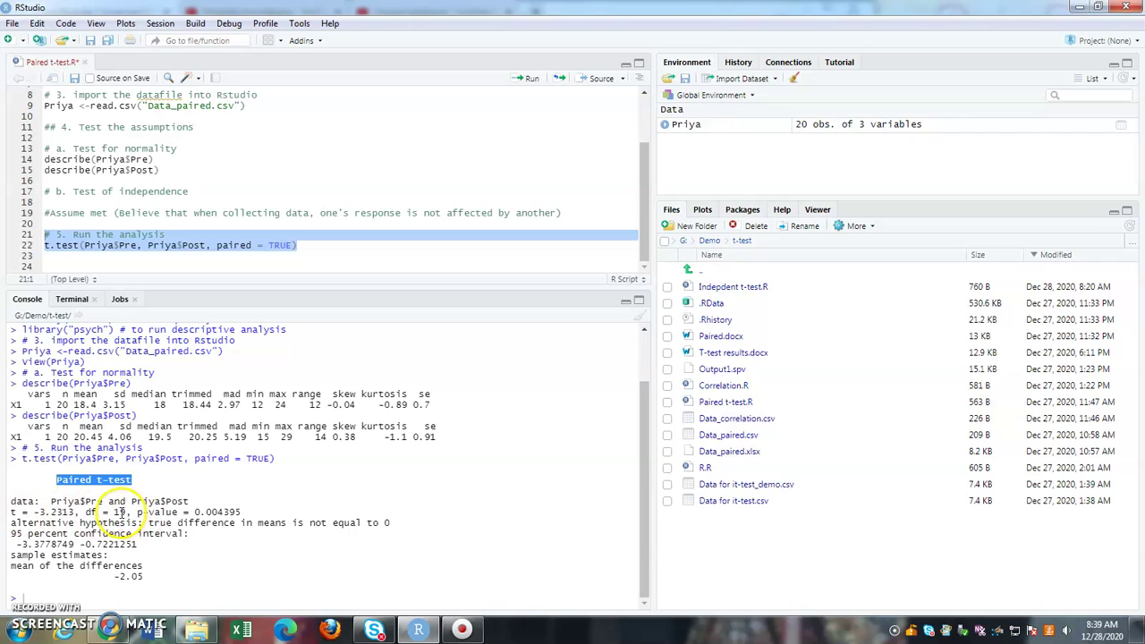
{"action": "left_click", "coordinate": [244, 511]}
{"action": "left_click_drag", "start_coordinate": [244, 511], "coordinate": [136, 512]}
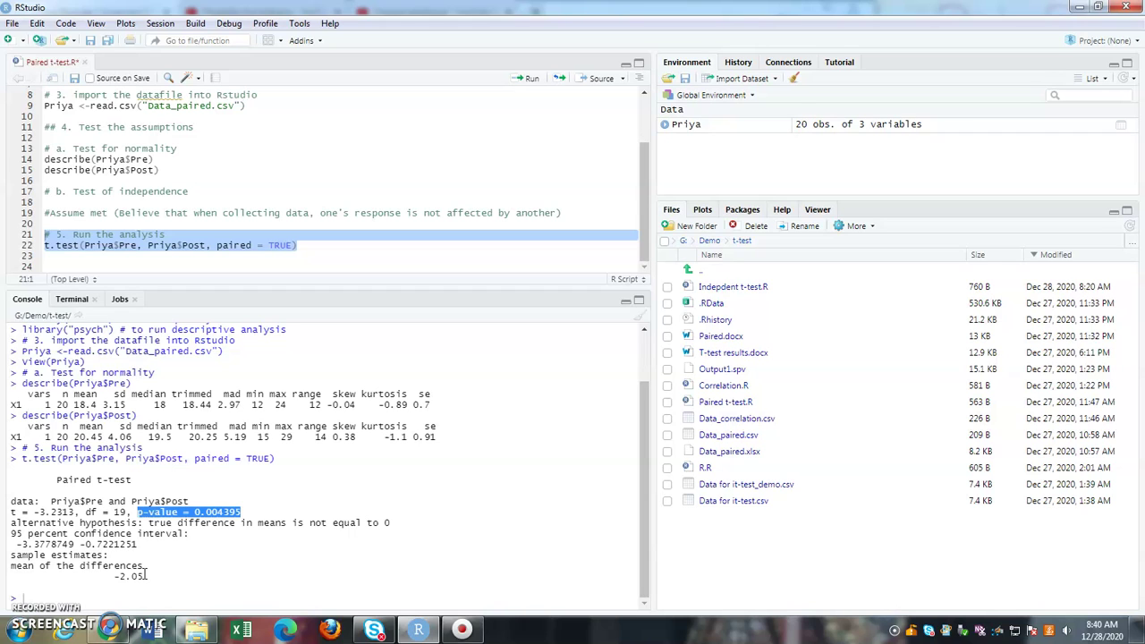
{"action": "left_click_drag", "start_coordinate": [73, 393], "coordinate": [99, 427]}
{"action": "left_click_drag", "start_coordinate": [113, 438], "coordinate": [108, 447]}
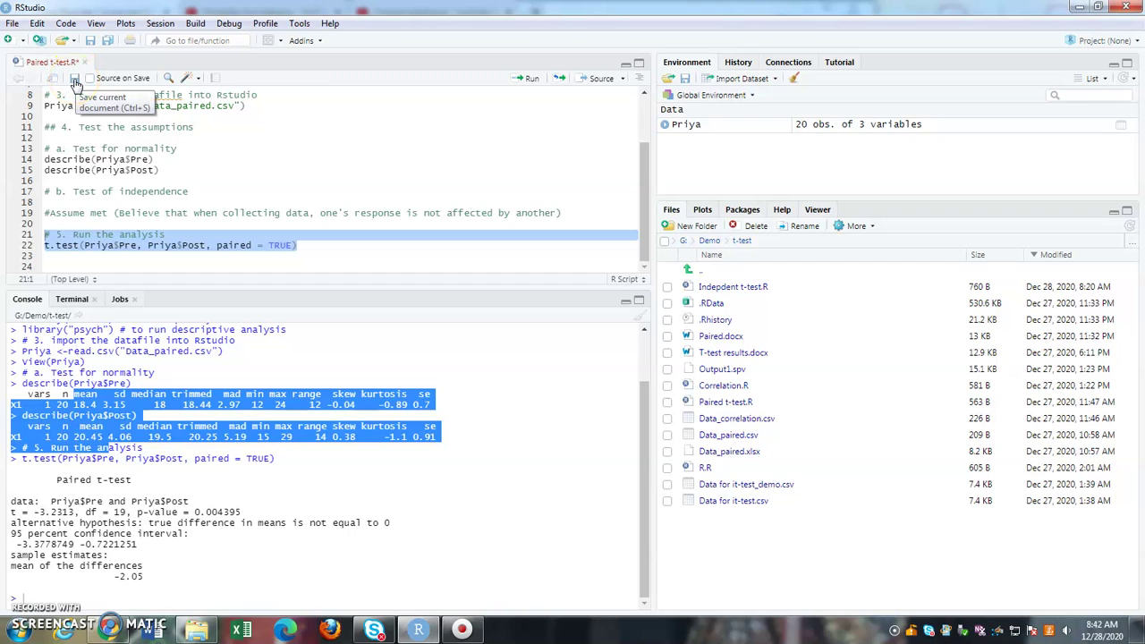
Step: Save the changes to the Paired t-test.R script under its existing name
{"action": "left_click", "coordinate": [11, 23]}
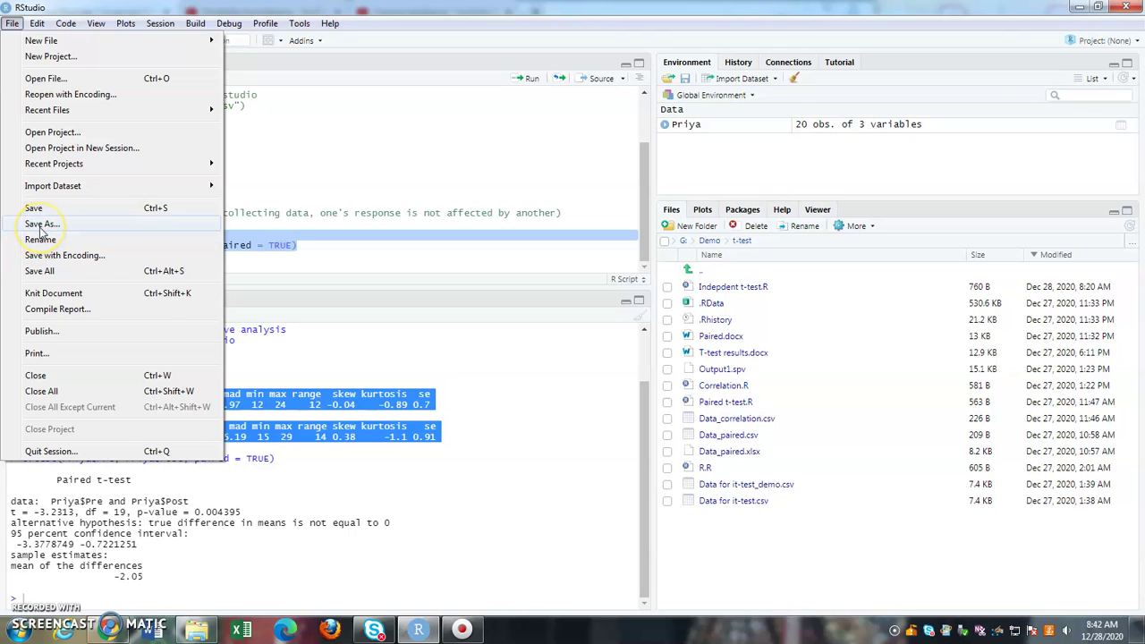
{"action": "left_click", "coordinate": [298, 160]}
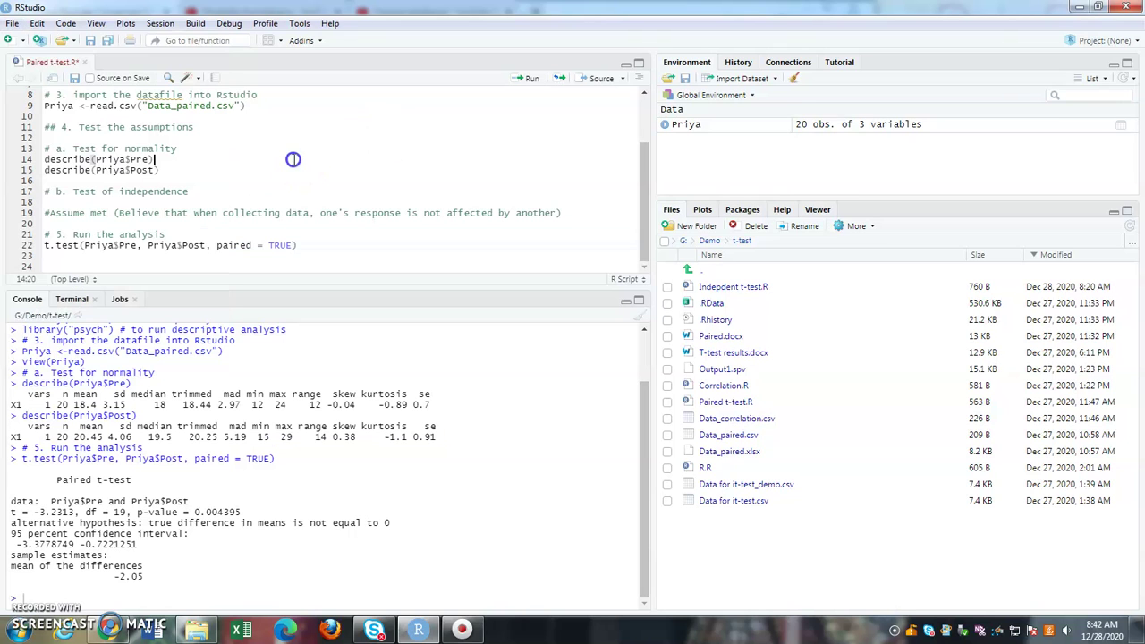
{"action": "left_click", "coordinate": [76, 80]}
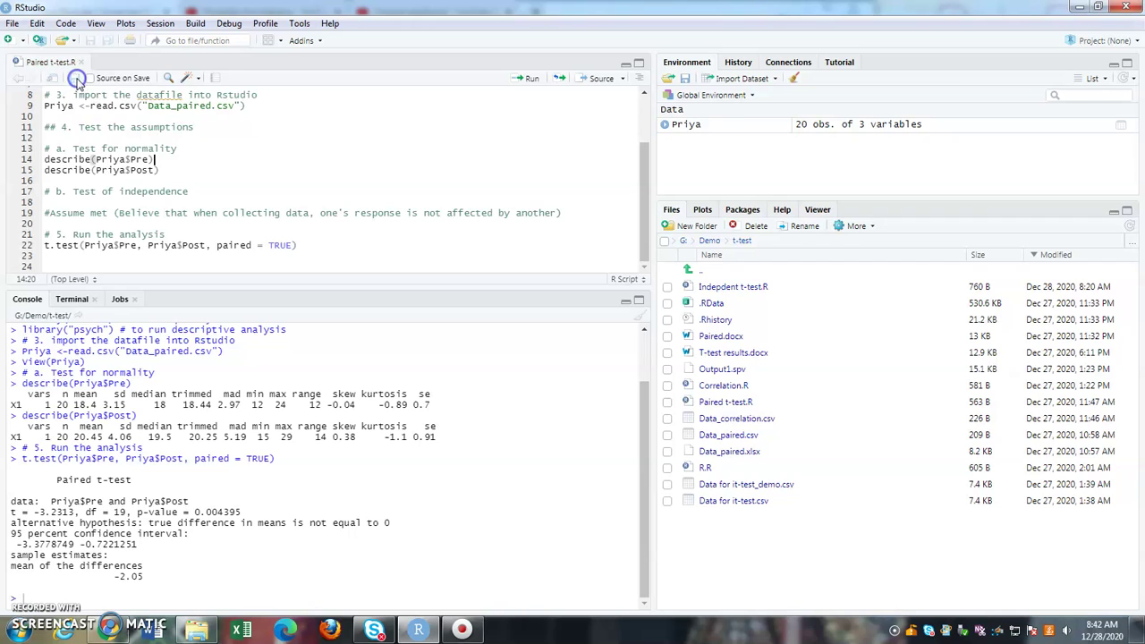